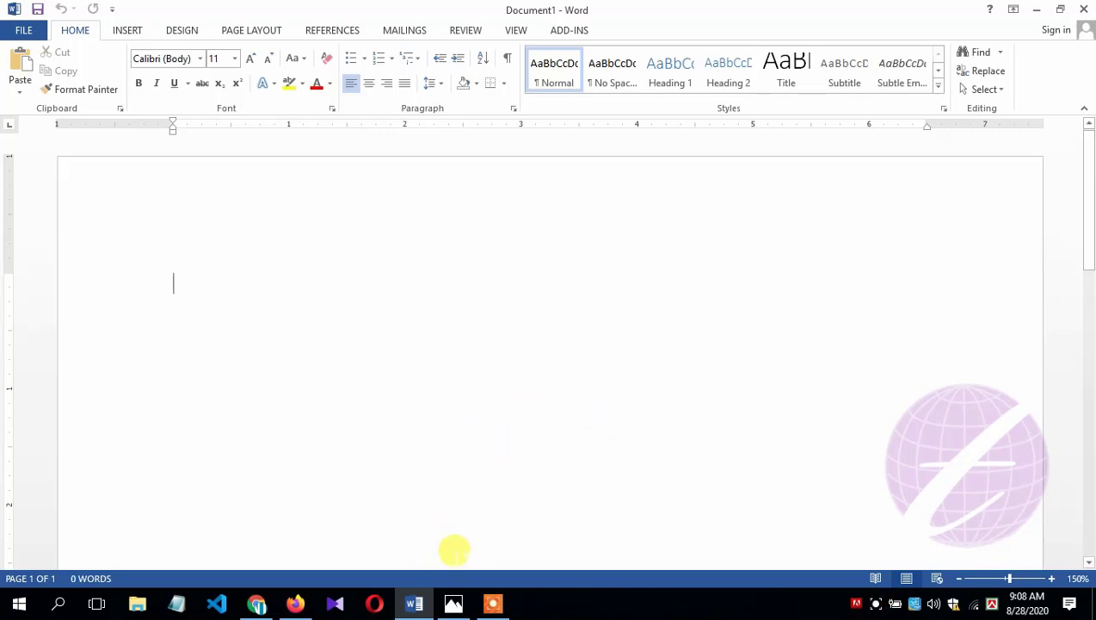
View the column-page-number.JPG e-mail screenshot in Photos, then minimize it to return to Word
left_click(454, 603)
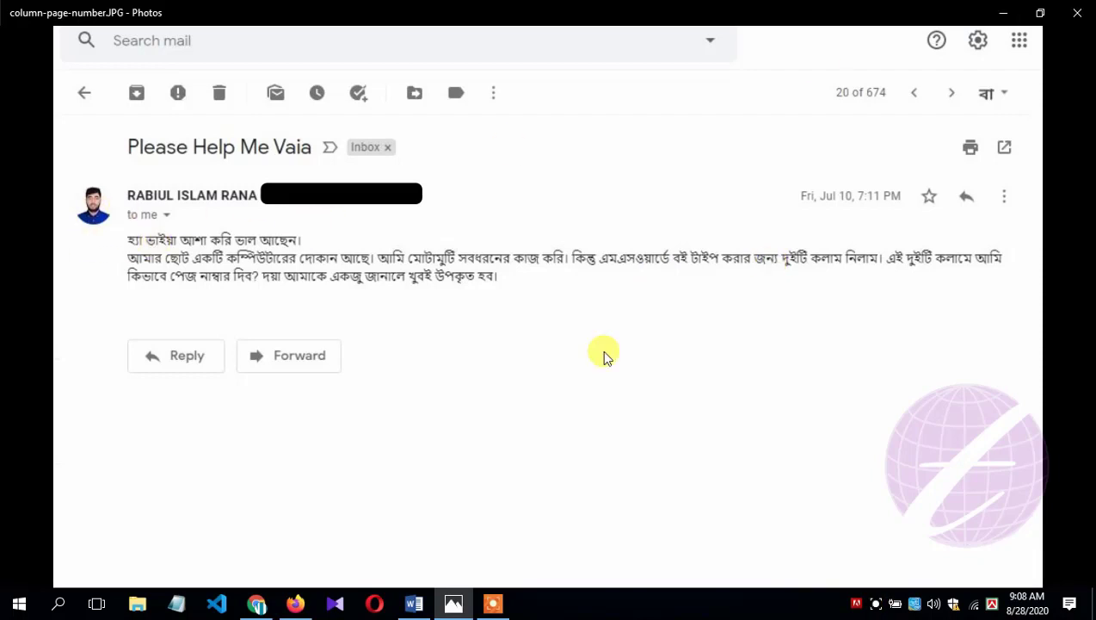
left_click(1007, 15)
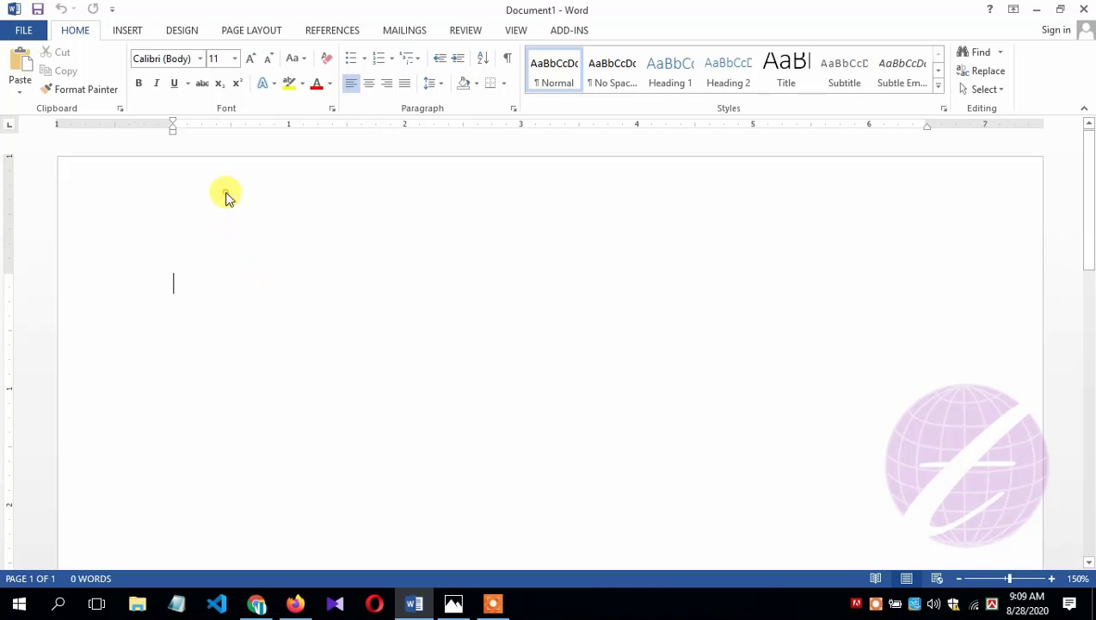
Open the header and add centre tab stops near 1.3 and 5 inches, tabbing to the first
right_click(227, 195)
left_click(277, 202)
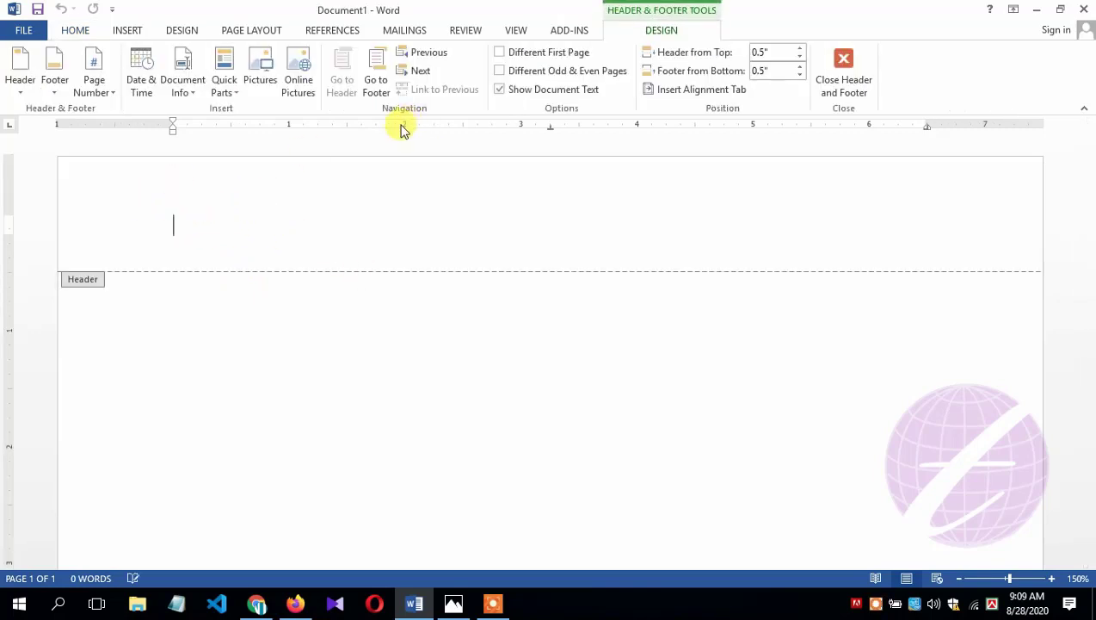
left_click(9, 126)
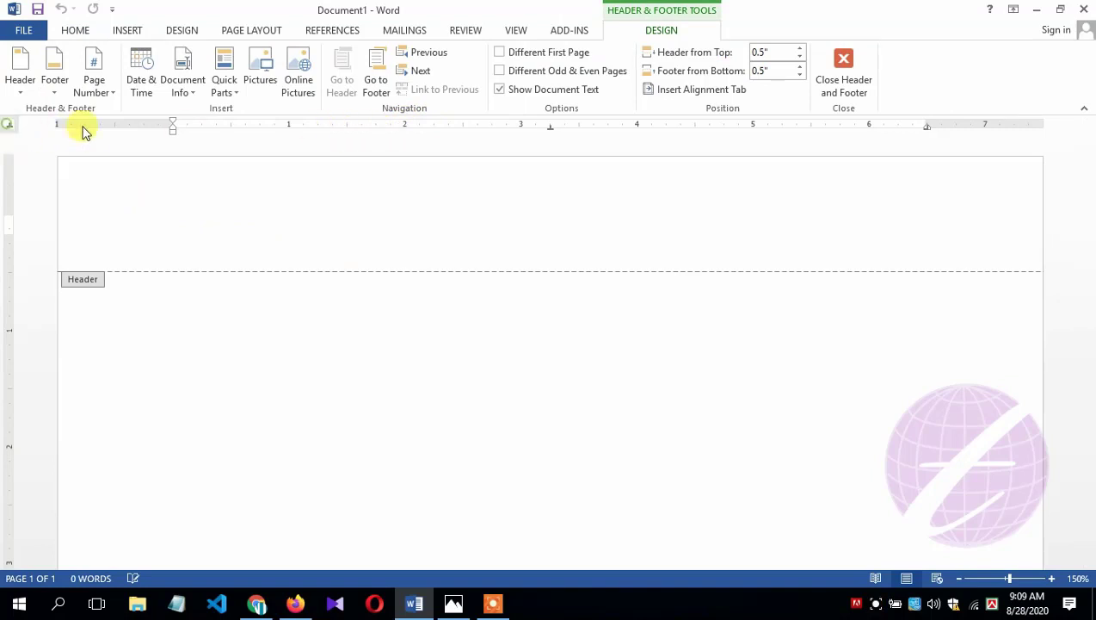
left_click(345, 129)
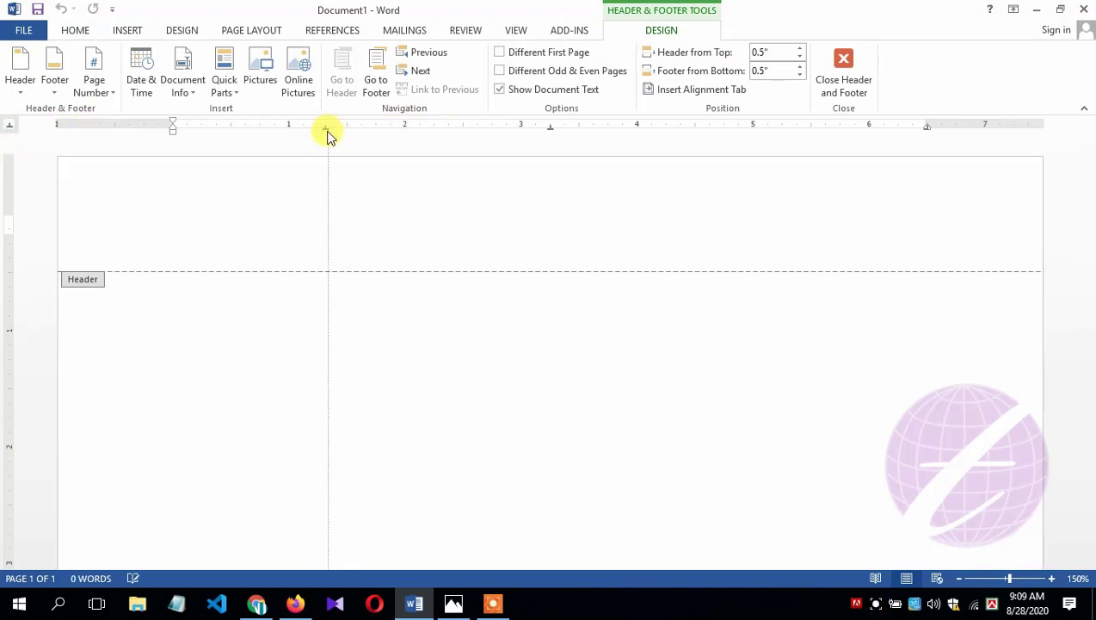
left_click_drag(344, 133, 325, 131)
left_click_drag(551, 129, 751, 129)
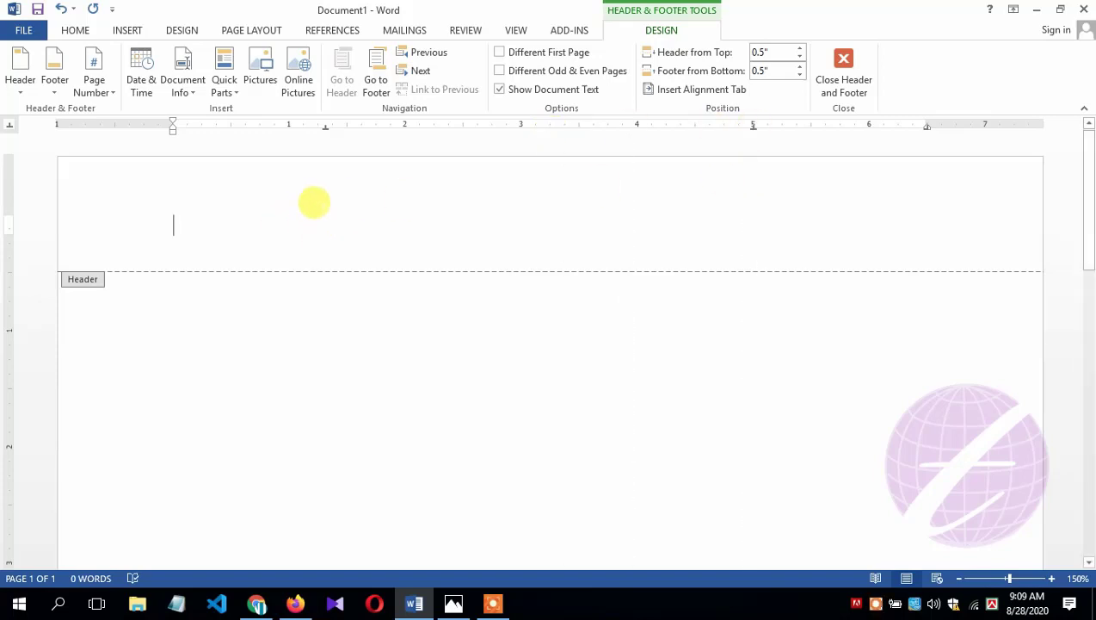
key("Tab")
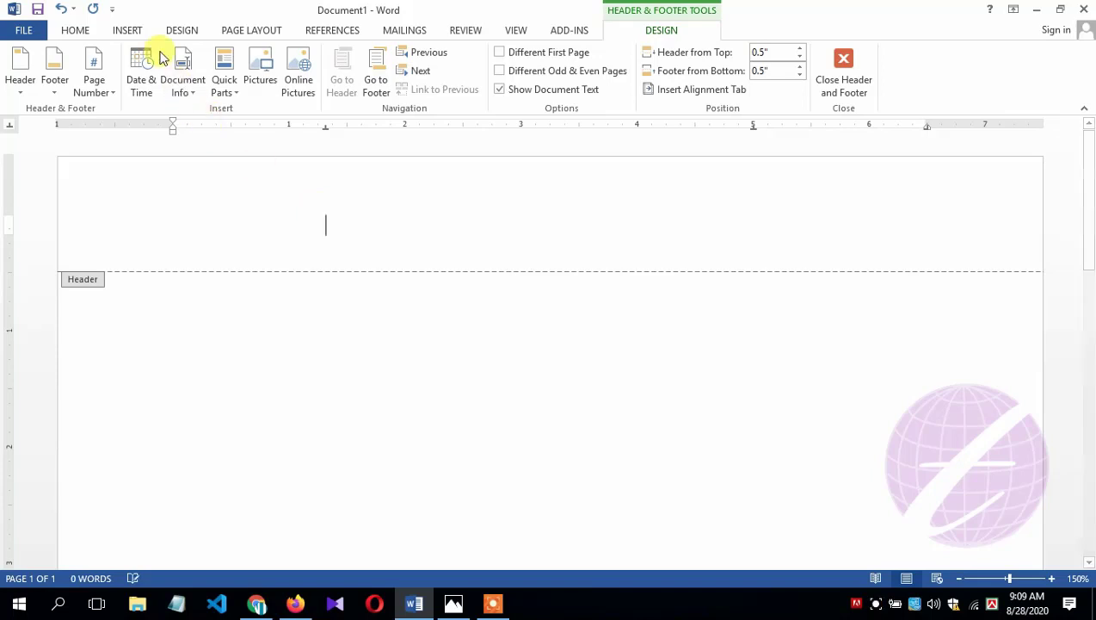
left_click(131, 29)
Insert an empty formula field via Quick Parts > Field and display its code { = \* MERGEFORMAT }
left_click(786, 83)
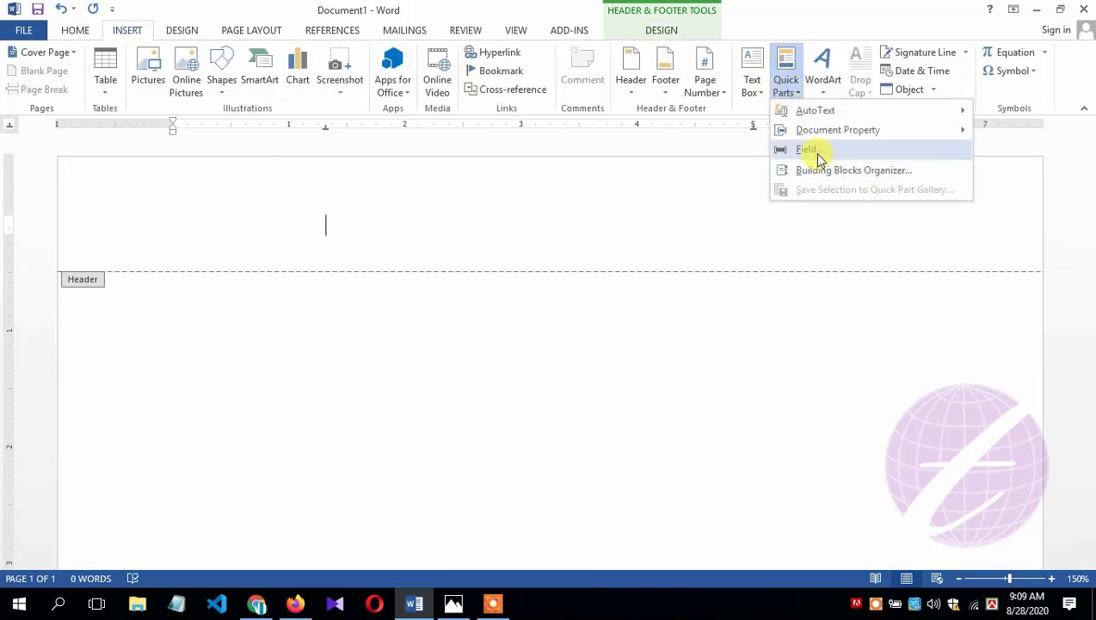
left_click(815, 149)
left_click(307, 446)
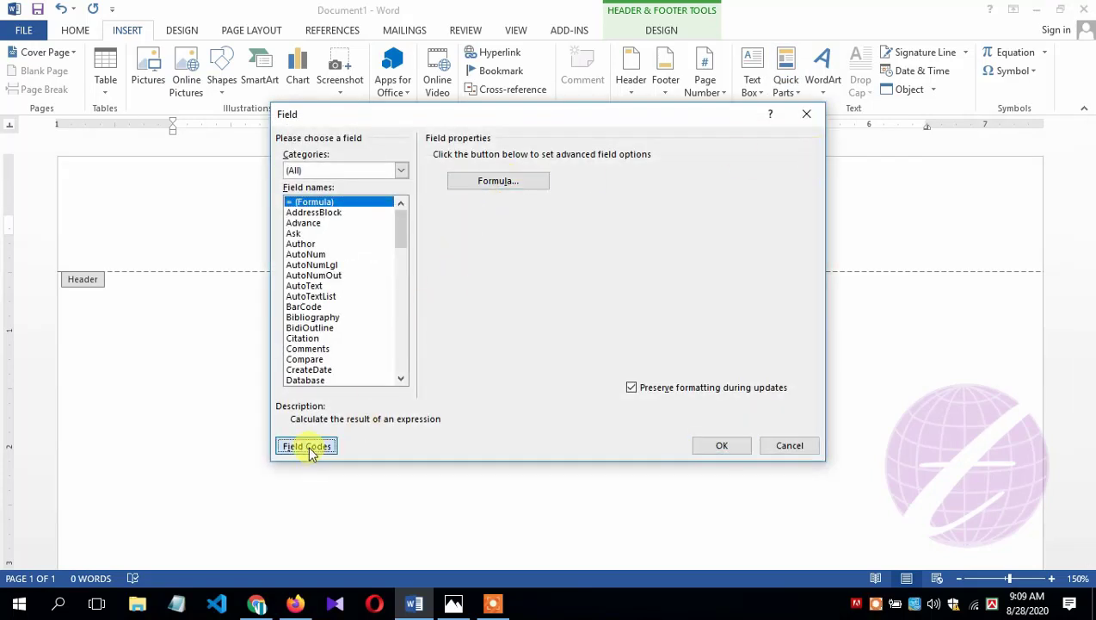
left_click(712, 446)
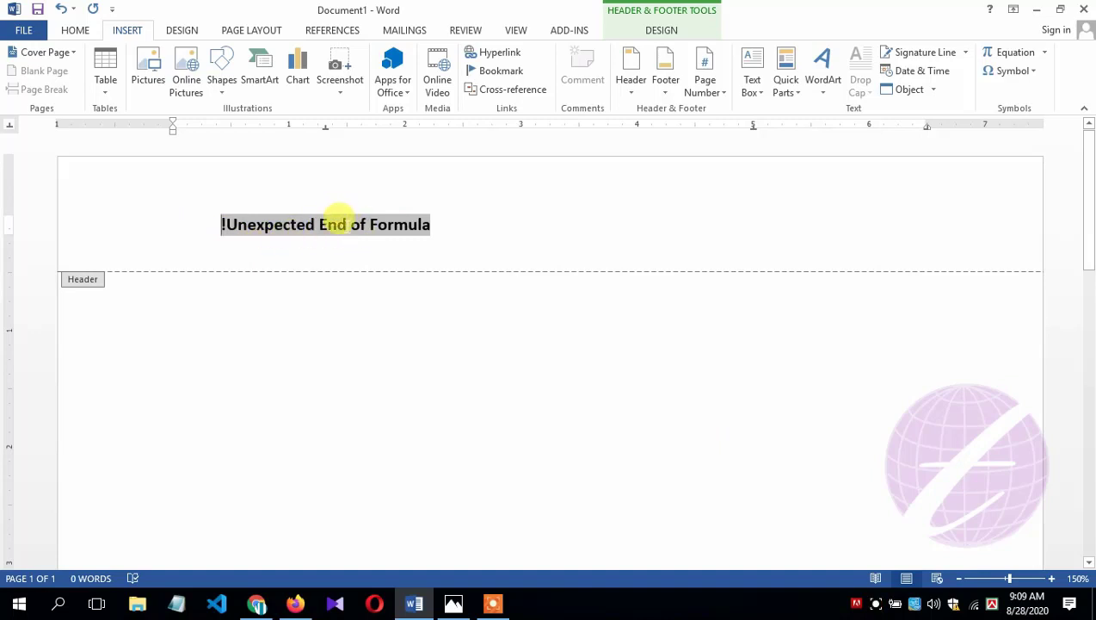
right_click(347, 229)
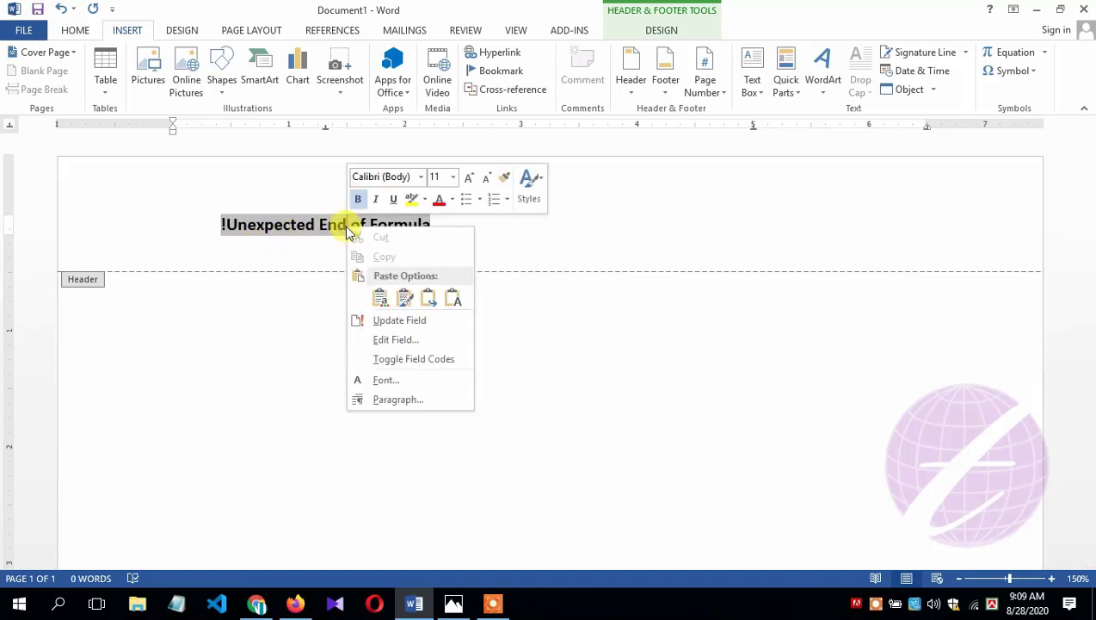
left_click(413, 359)
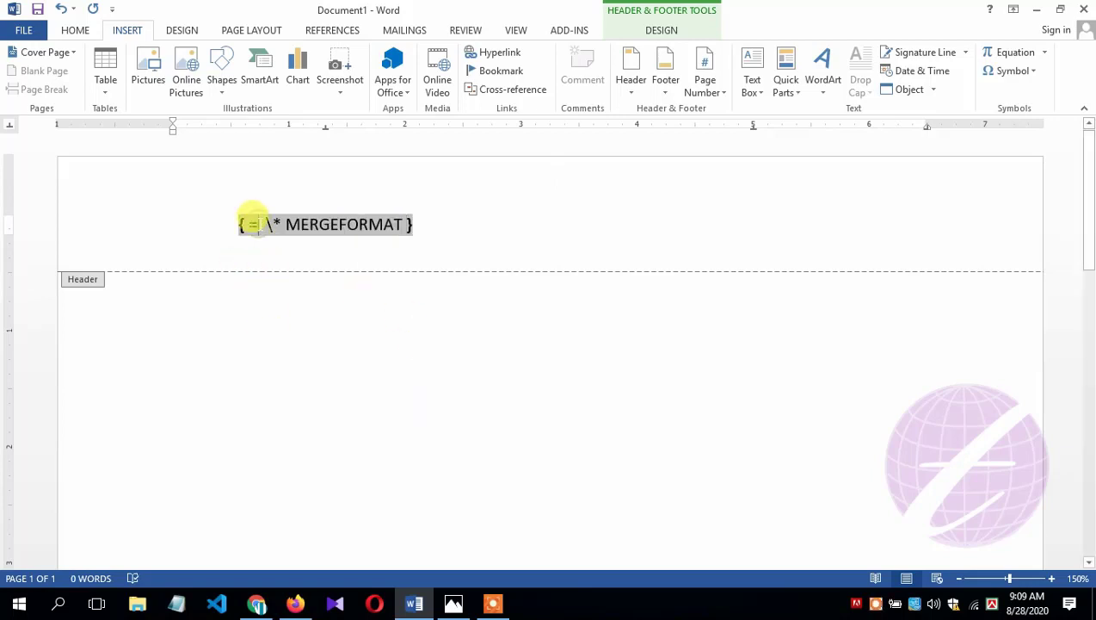
left_click(258, 224)
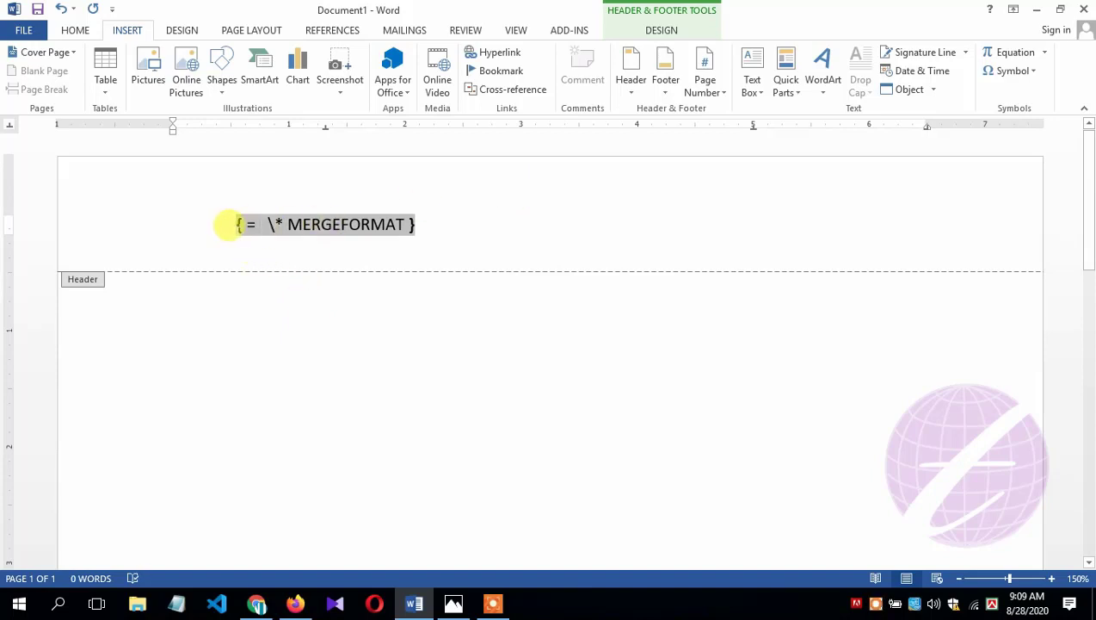
Build the formula page number * 2 - 1 with a Plain Number field and update it to show 1
left_click(717, 93)
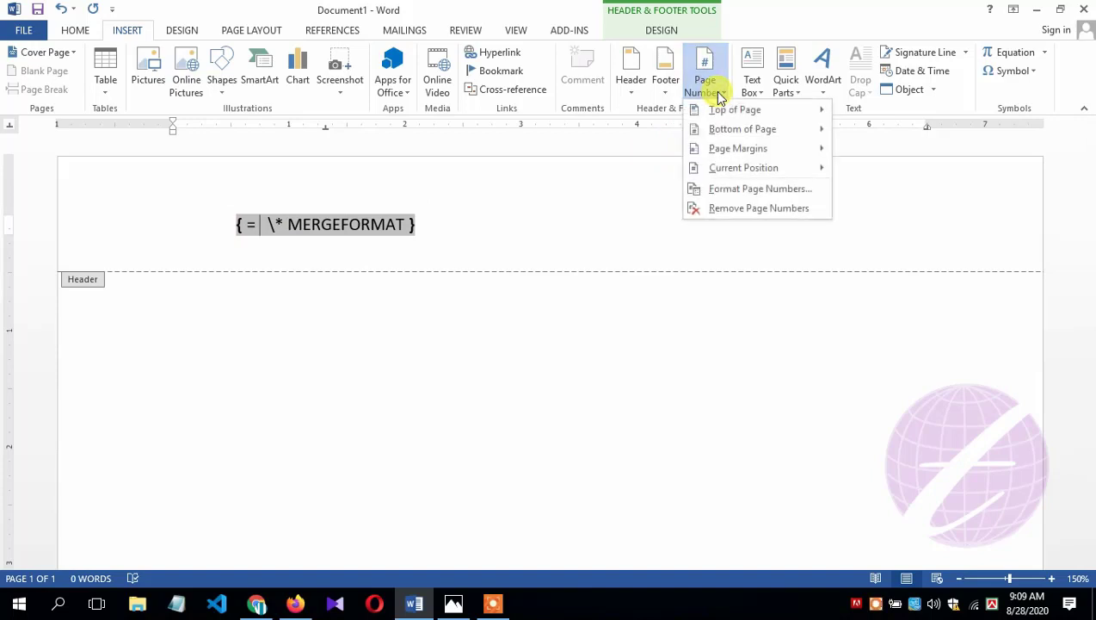
mouse_move(750, 170)
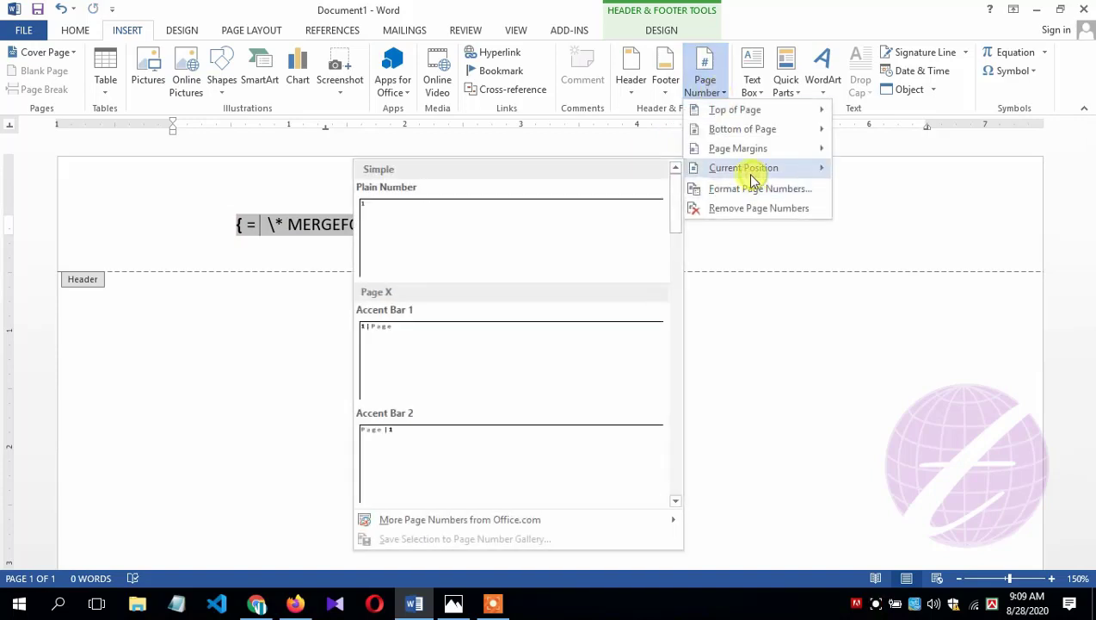
left_click(408, 226)
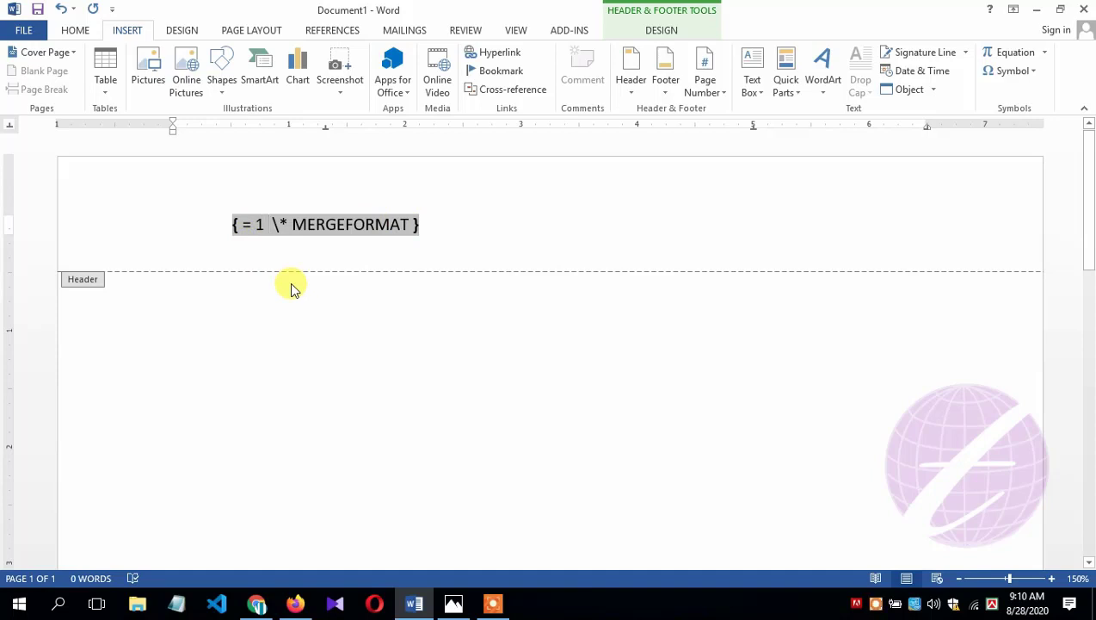
key("Right")
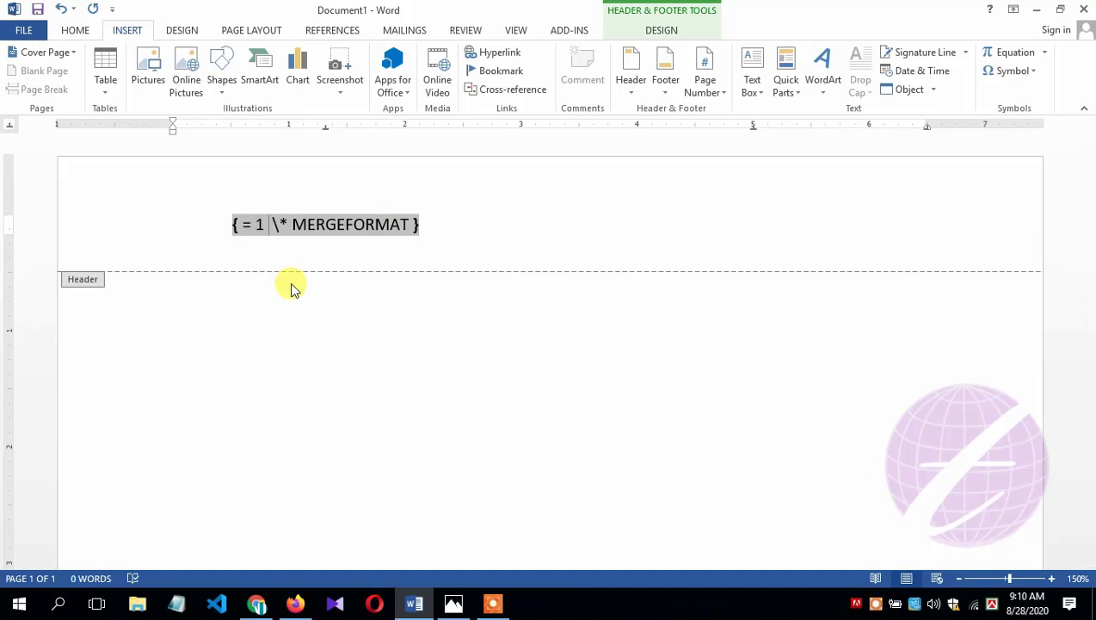
type("*")
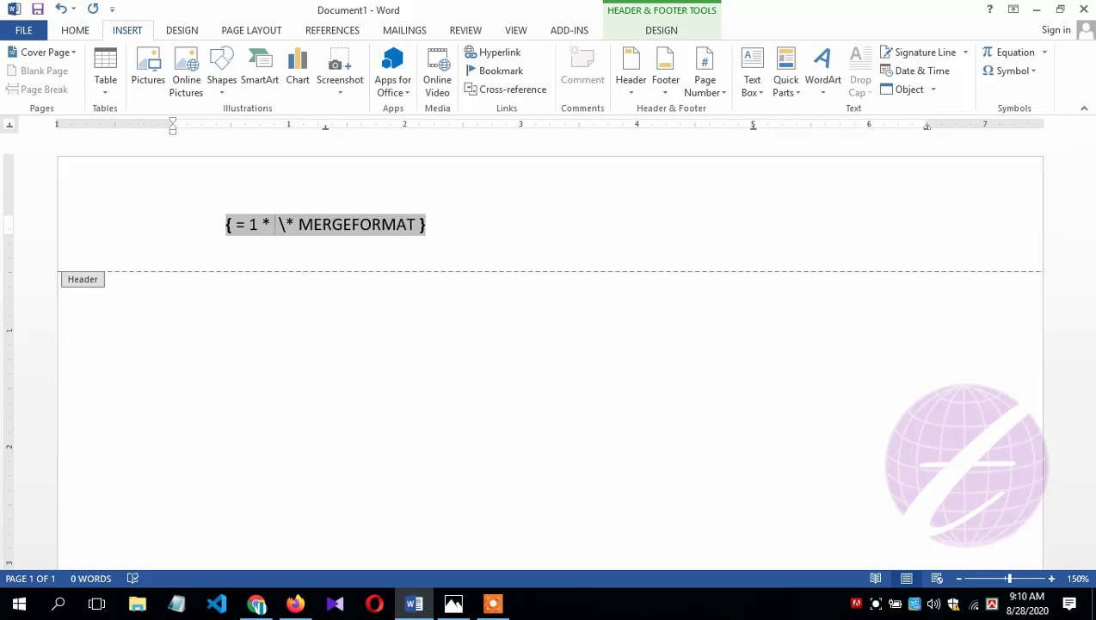
type(" 2")
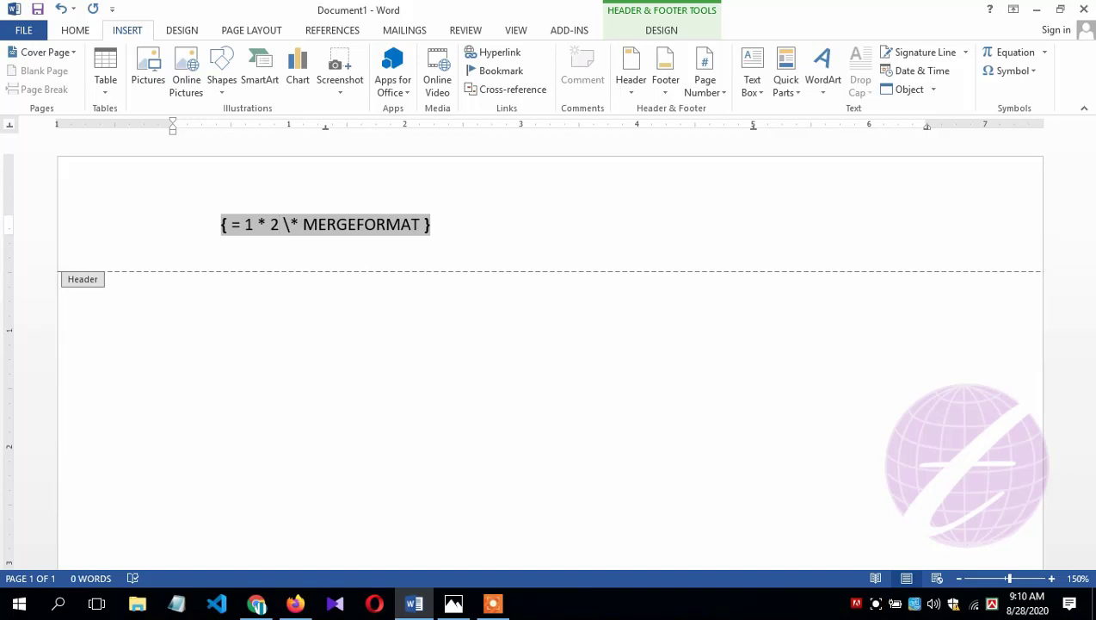
type(" - ")
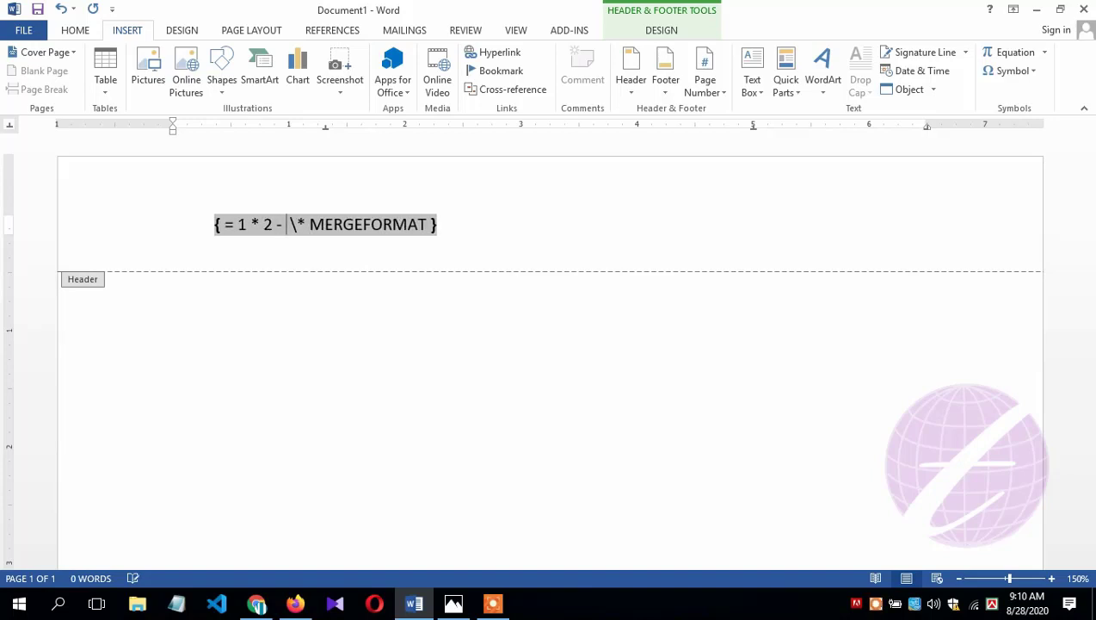
type("1")
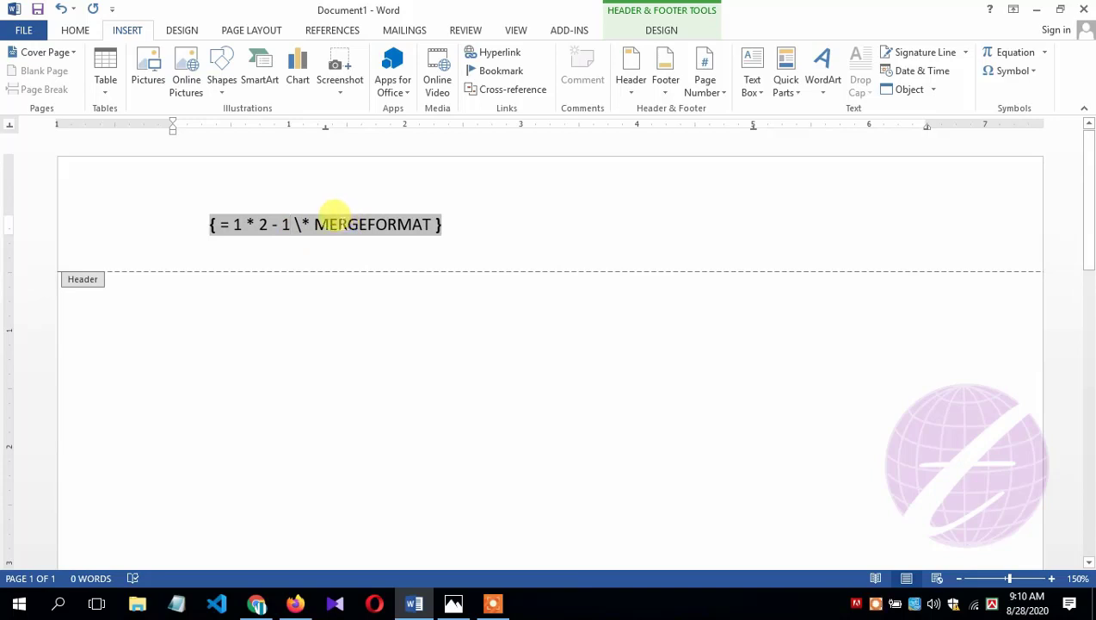
right_click(341, 222)
left_click(396, 319)
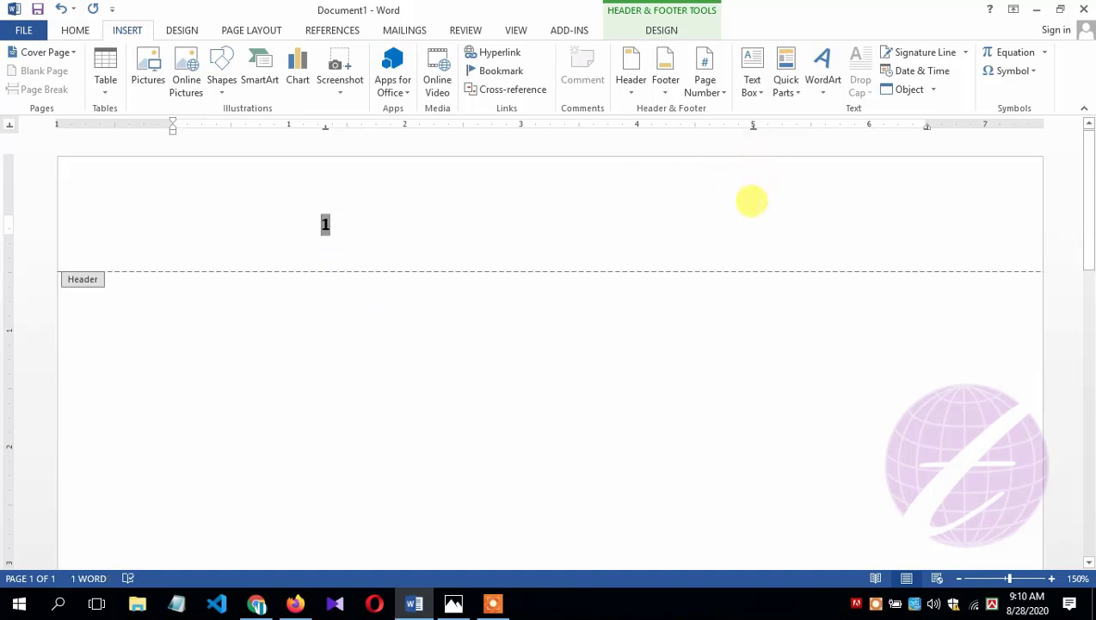
left_click(735, 217)
Paste the field at the right tab stop, change its formula to * 2 - 0, and update it to show 2
type("1")
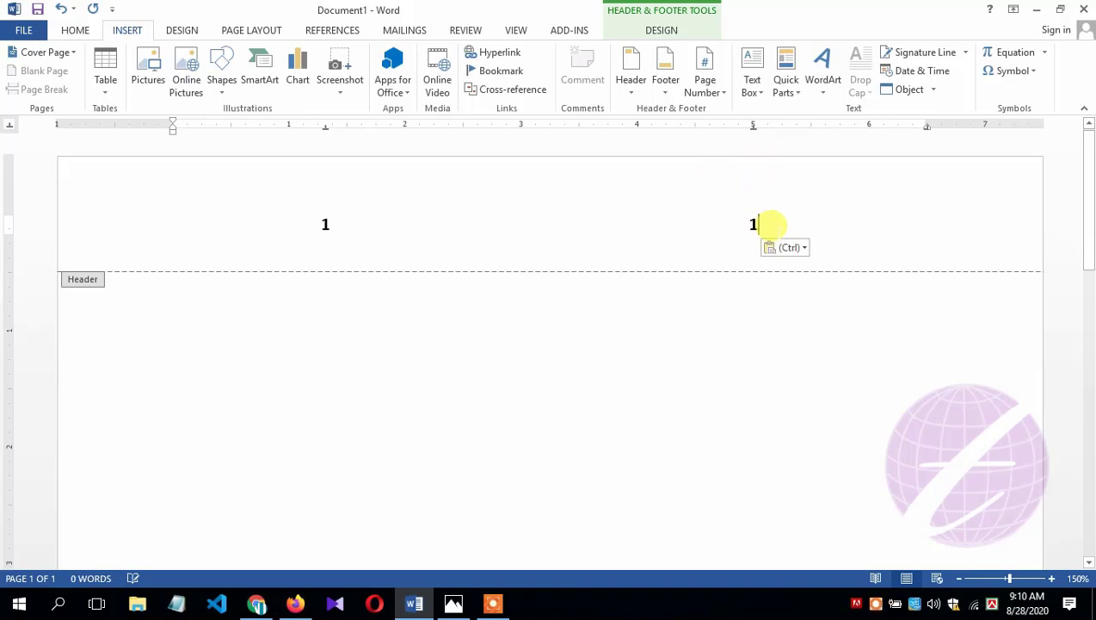
right_click(747, 223)
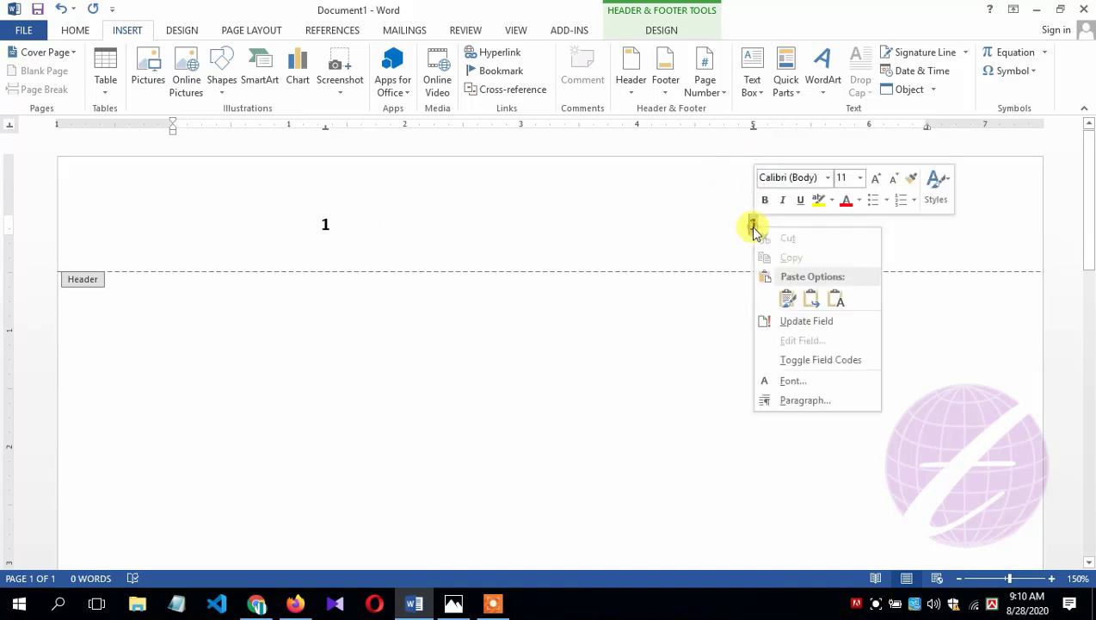
left_click(820, 360)
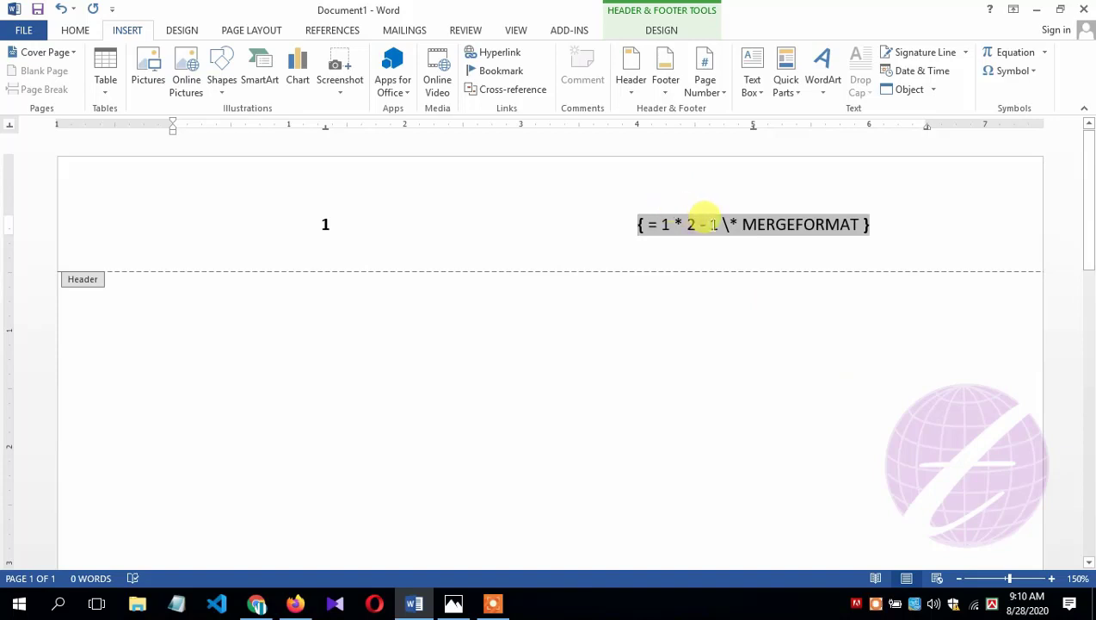
key("shift+Left")
type("0")
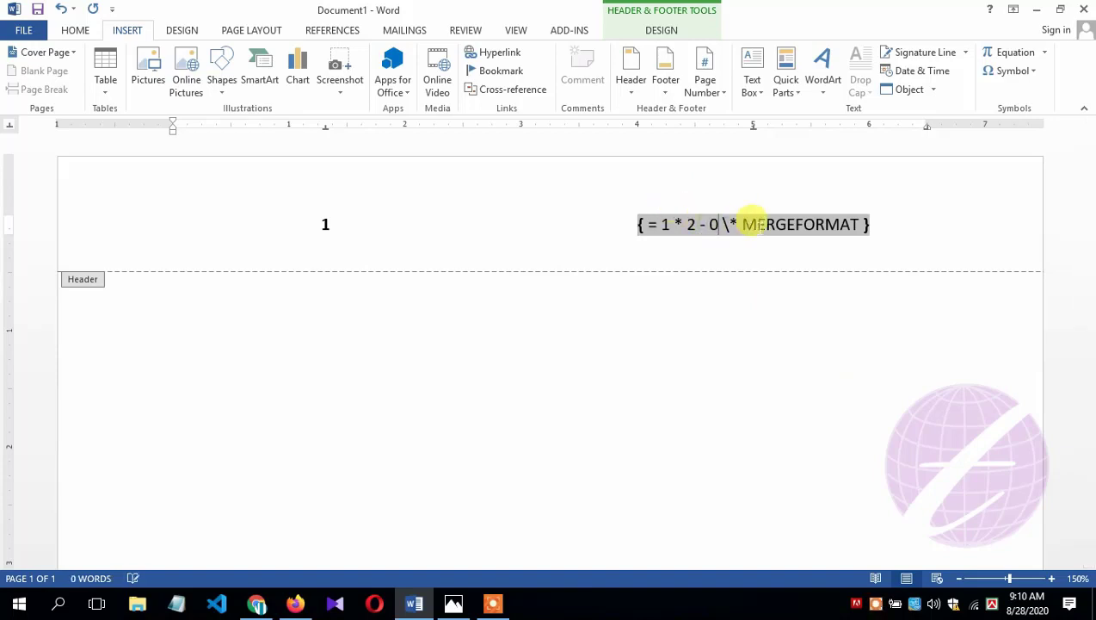
right_click(732, 223)
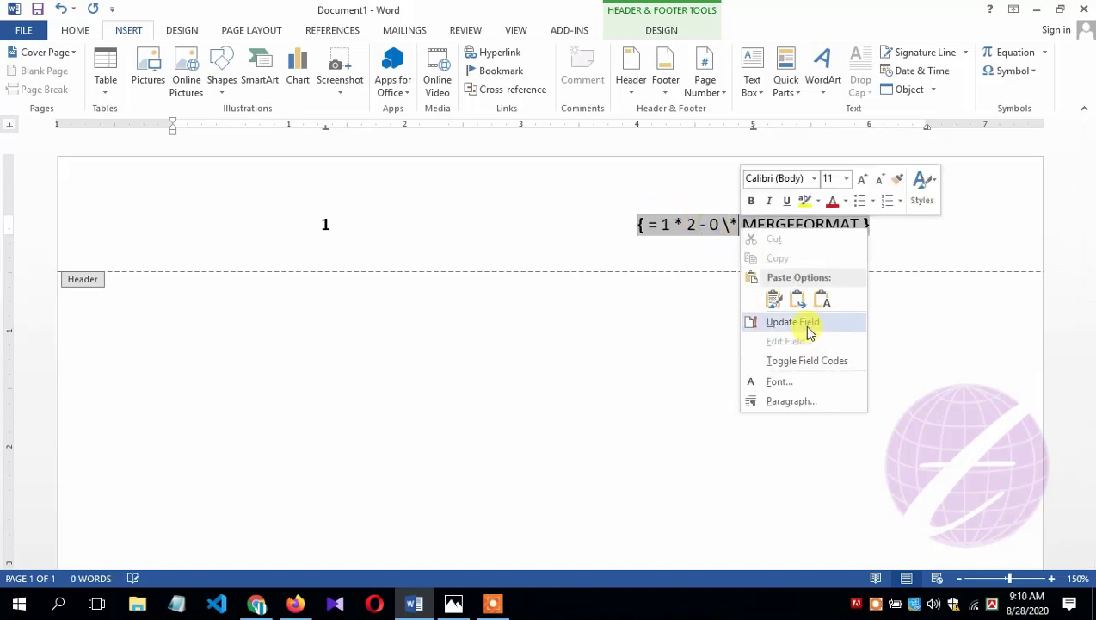
left_click(793, 322)
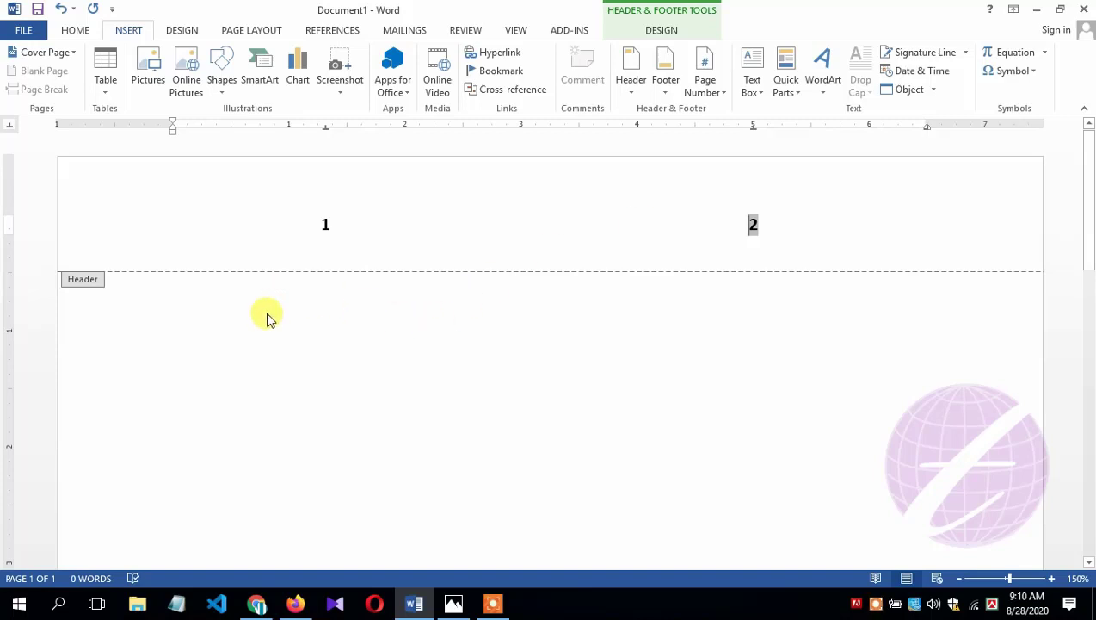
left_click(666, 31)
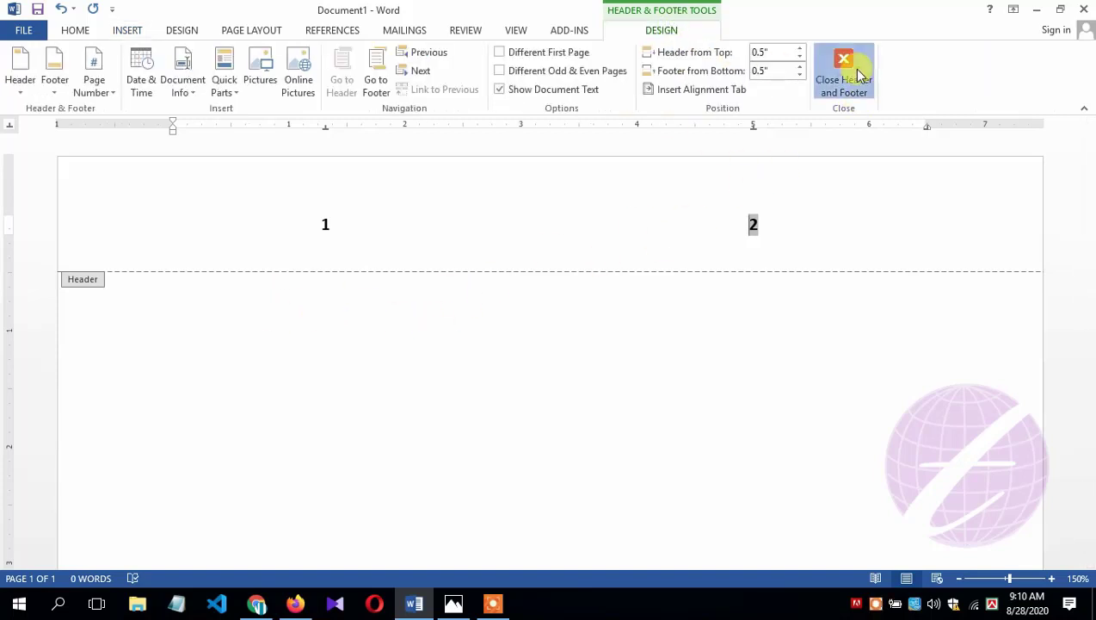
Close the header and insert three page breaks so the document has four pages
left_click(839, 79)
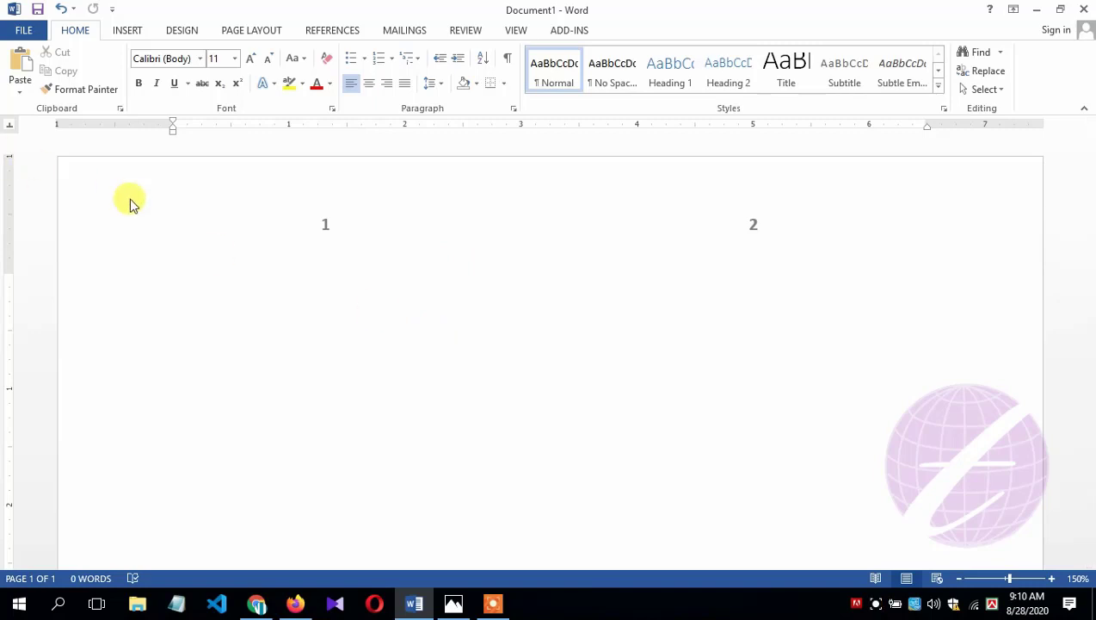
left_click(129, 35)
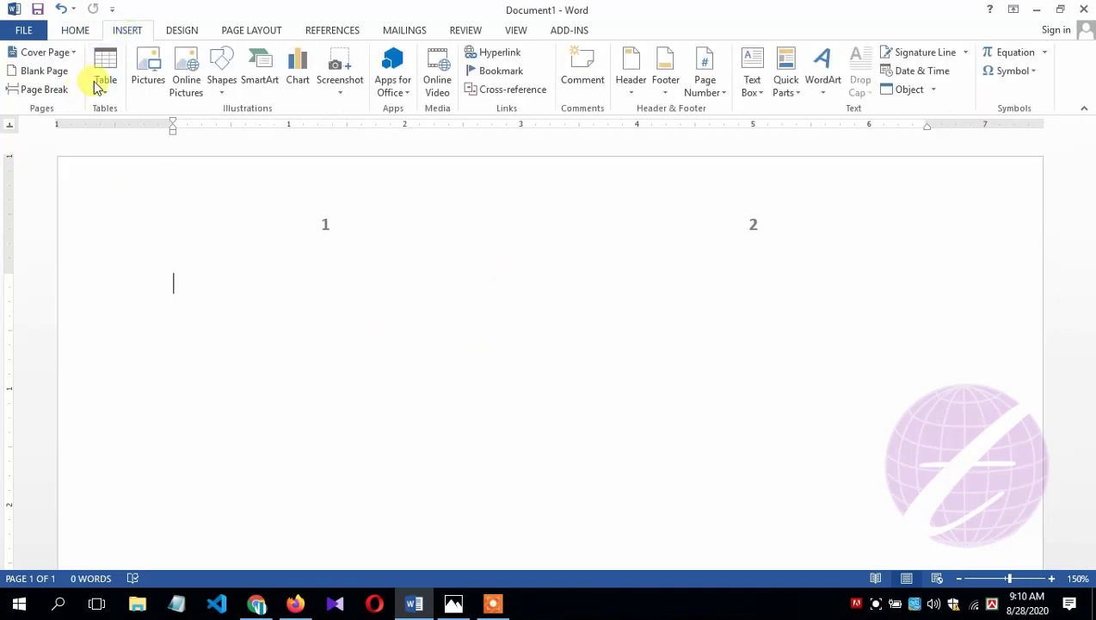
left_click(41, 88)
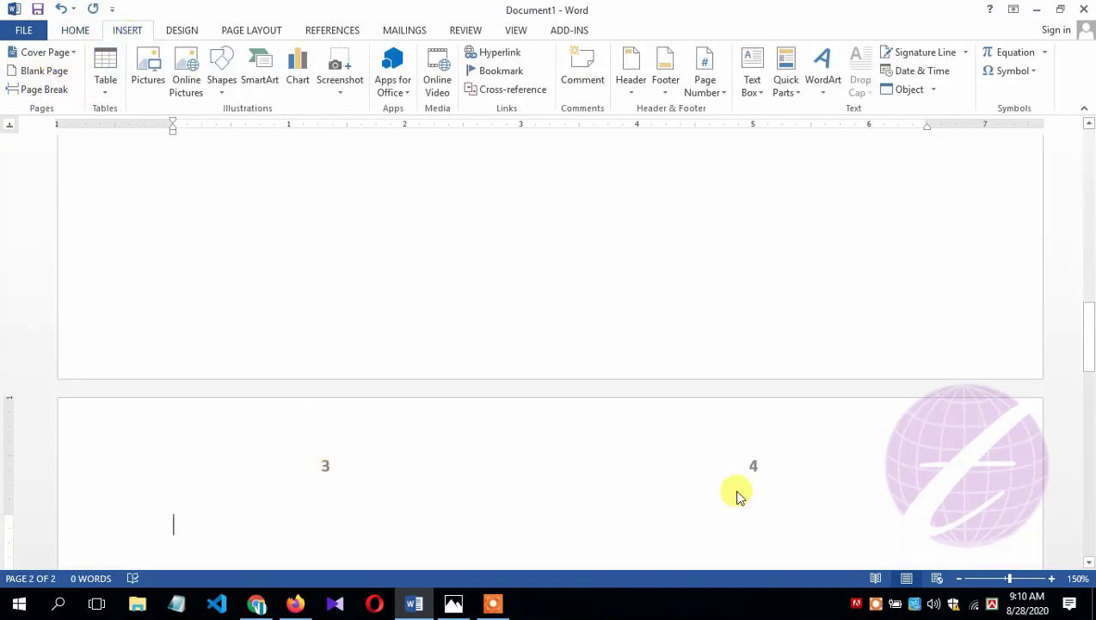
left_click(30, 90)
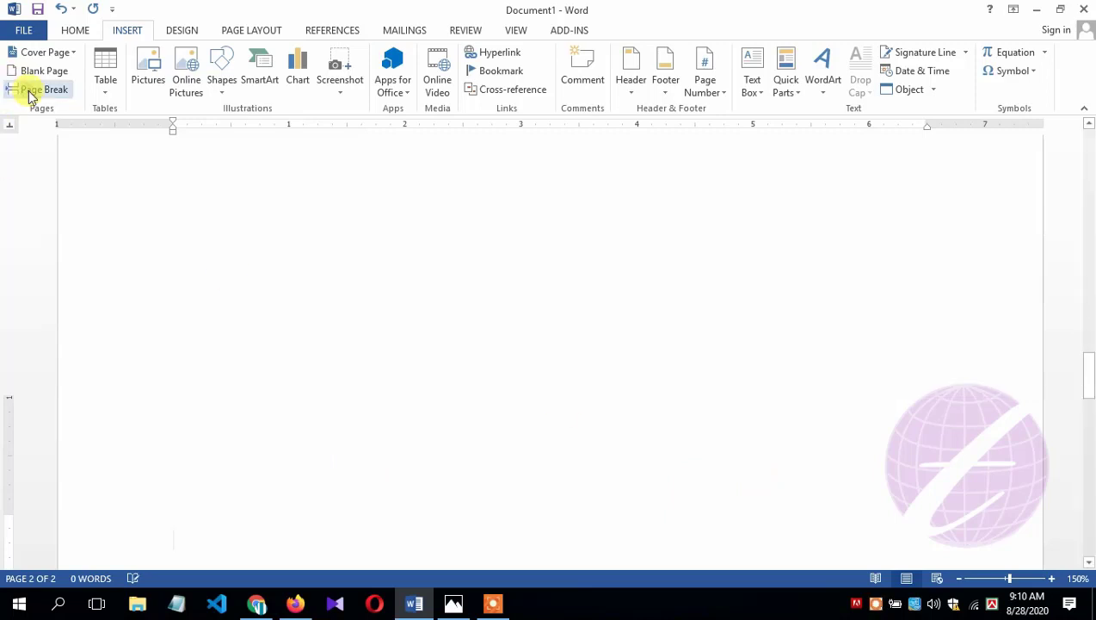
left_click(30, 90)
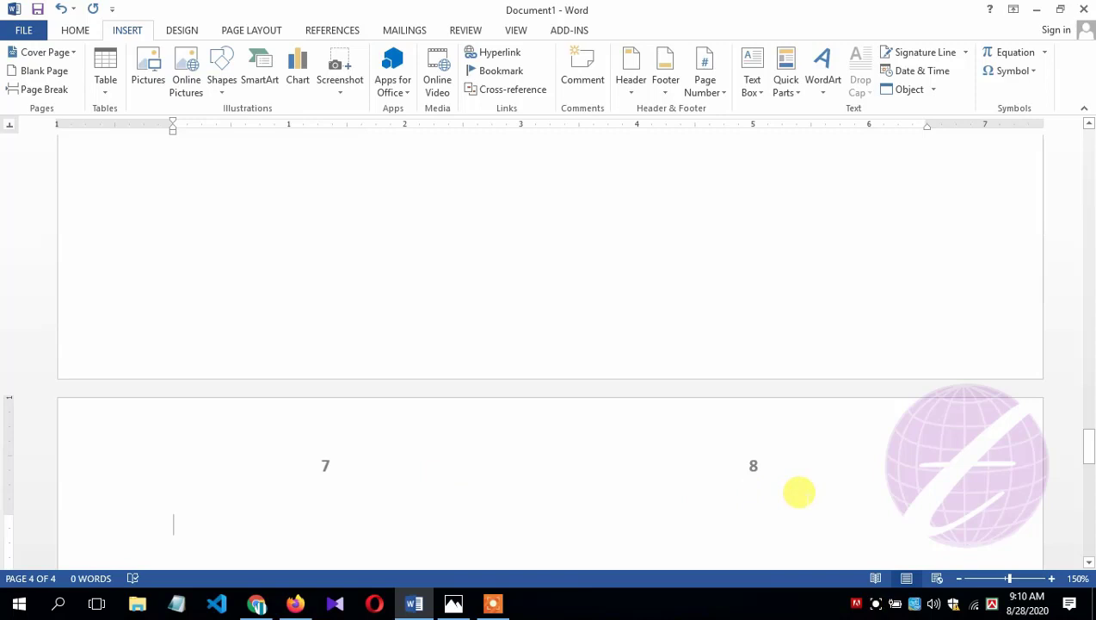
Return to the top and reopen page 1's header on the left field
key("ctrl+Home")
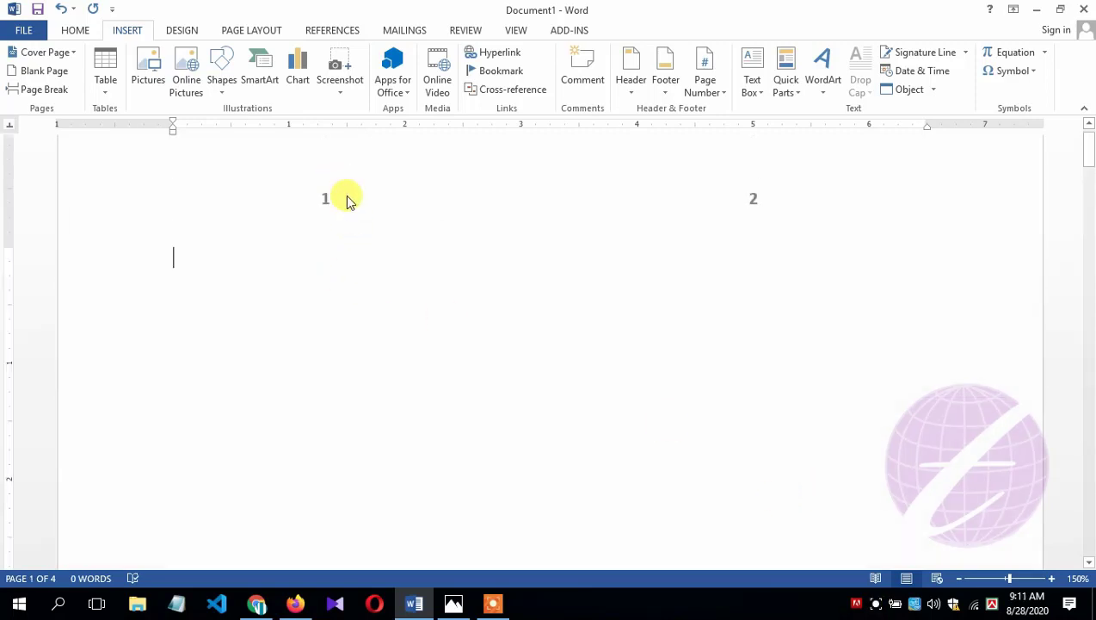
double_click(389, 205)
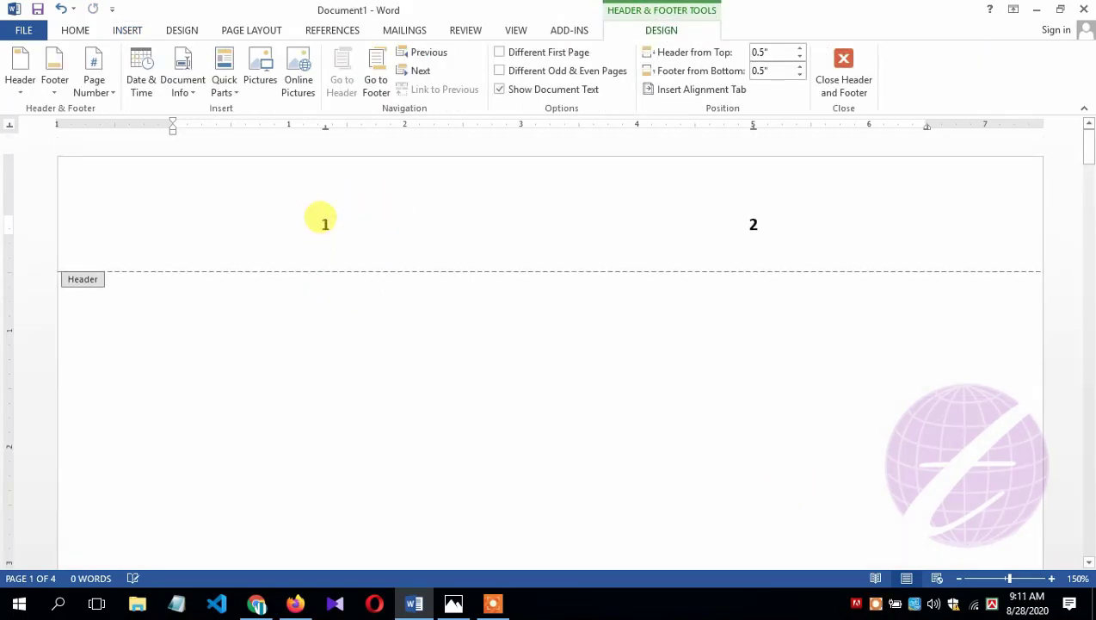
right_click(320, 222)
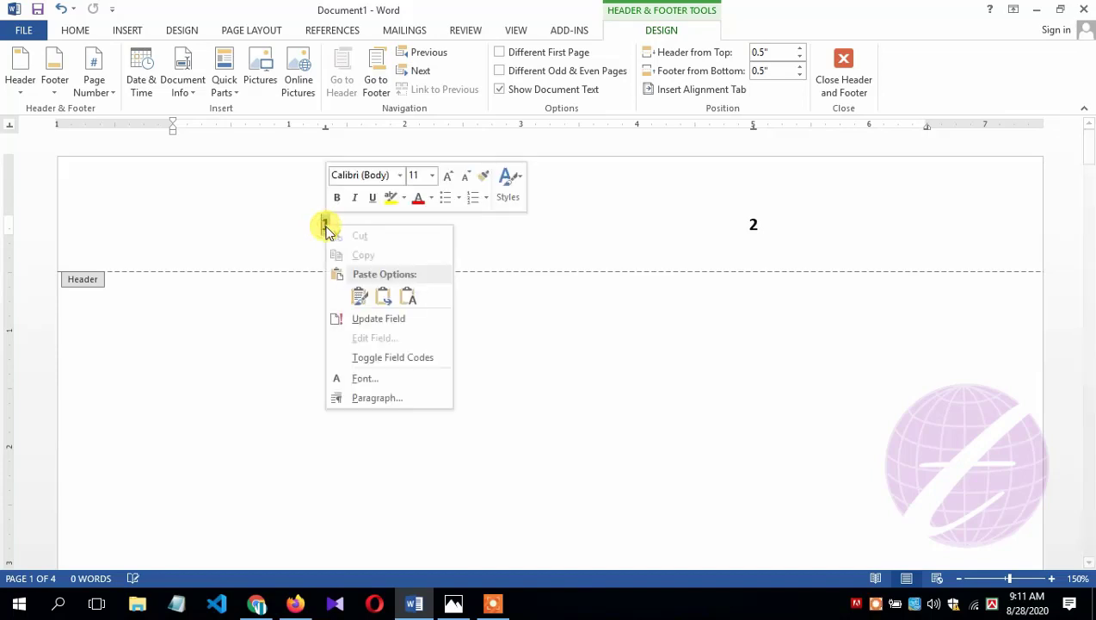
Reveal both header field codes, = 1 * 2 - 1 and = 1 * 2 - 0
left_click(386, 357)
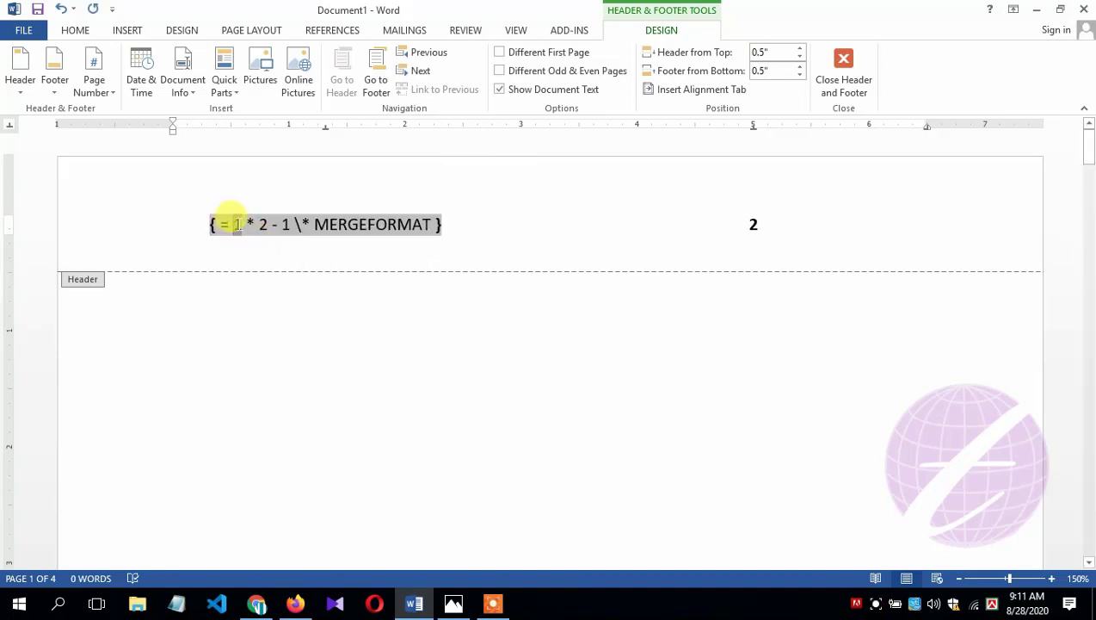
left_click_drag(229, 219, 243, 222)
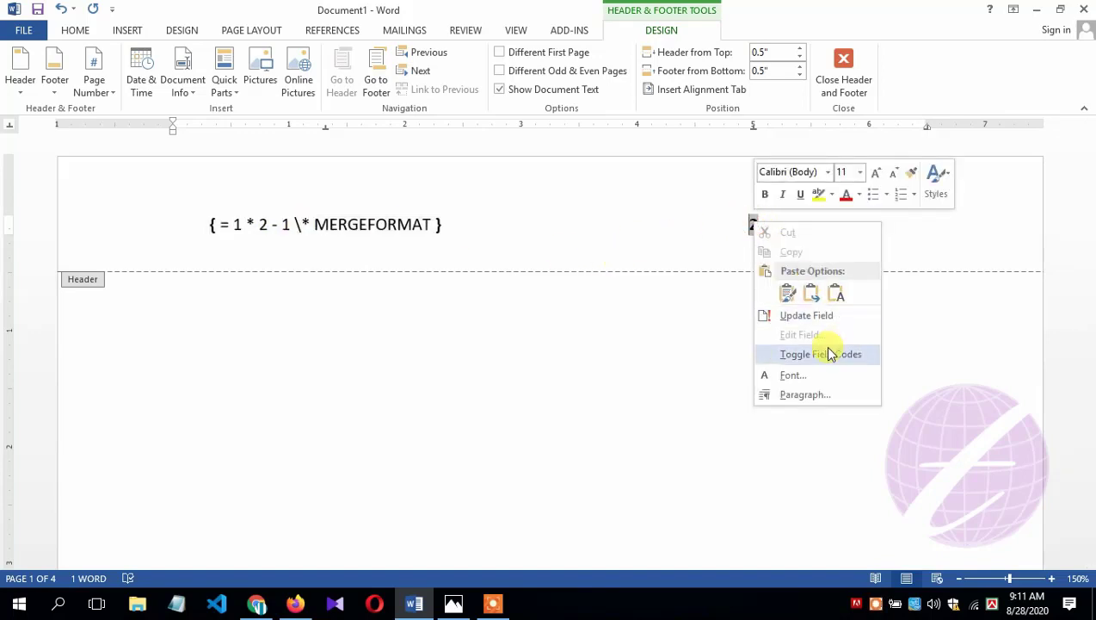
left_click(824, 353)
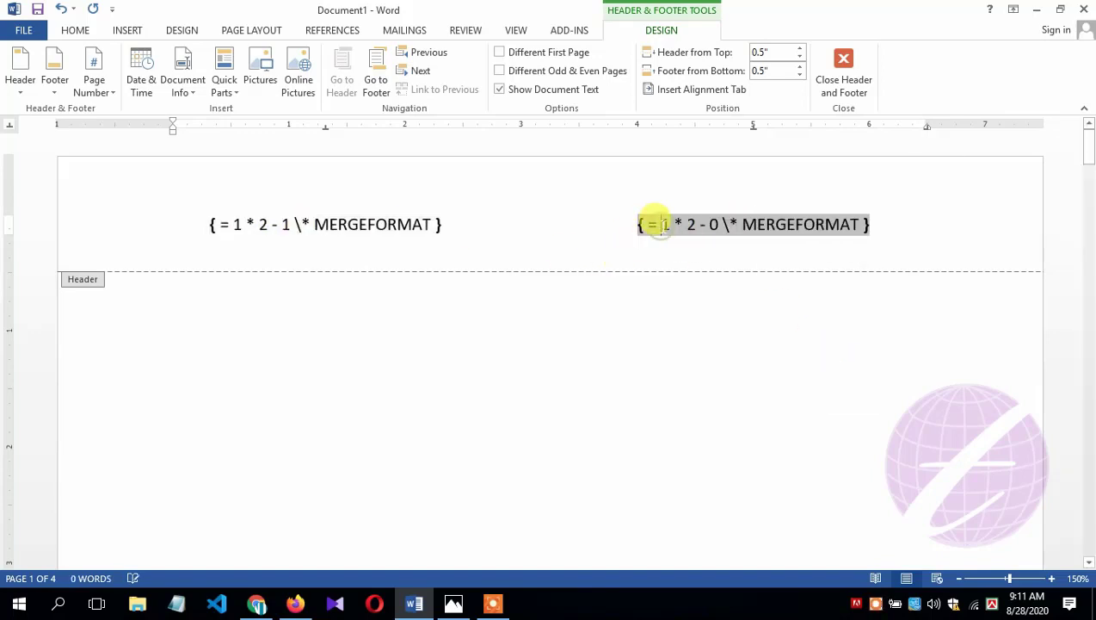
left_click(666, 222)
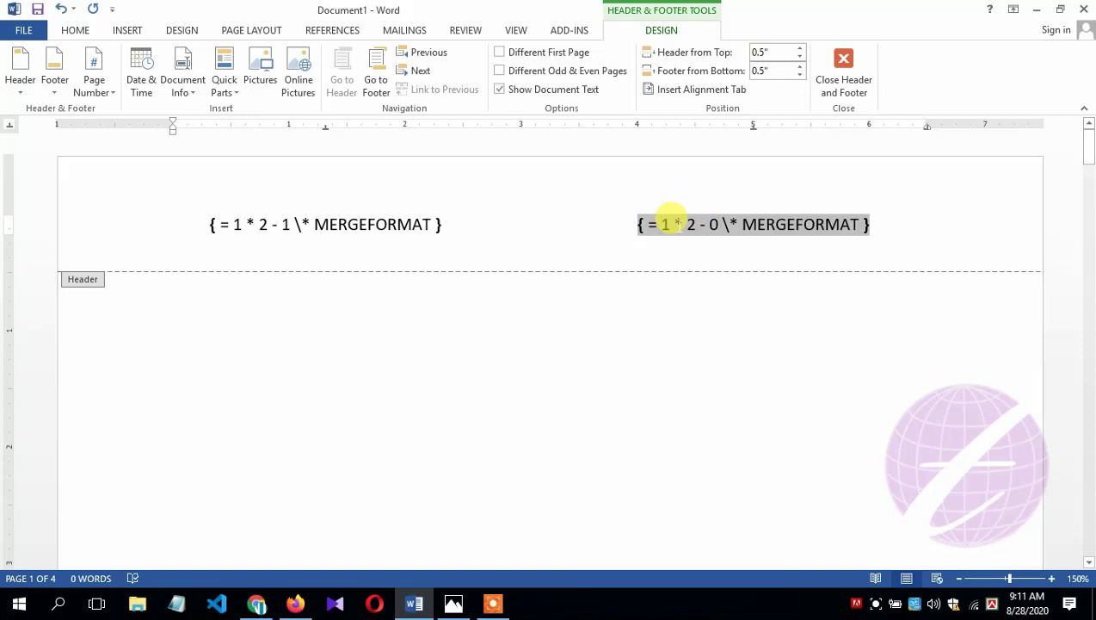
Select and delete both fields from the header
scroll(668, 234, "down", 5)
scroll(629, 284, "down", 8)
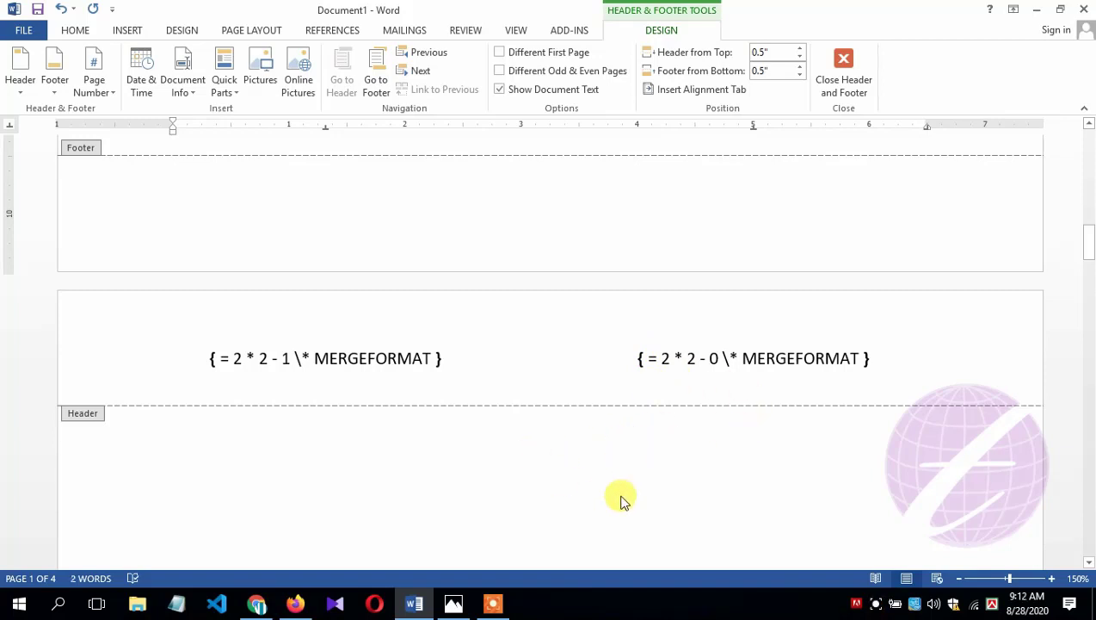
left_click(643, 370)
key("ctrl+a")
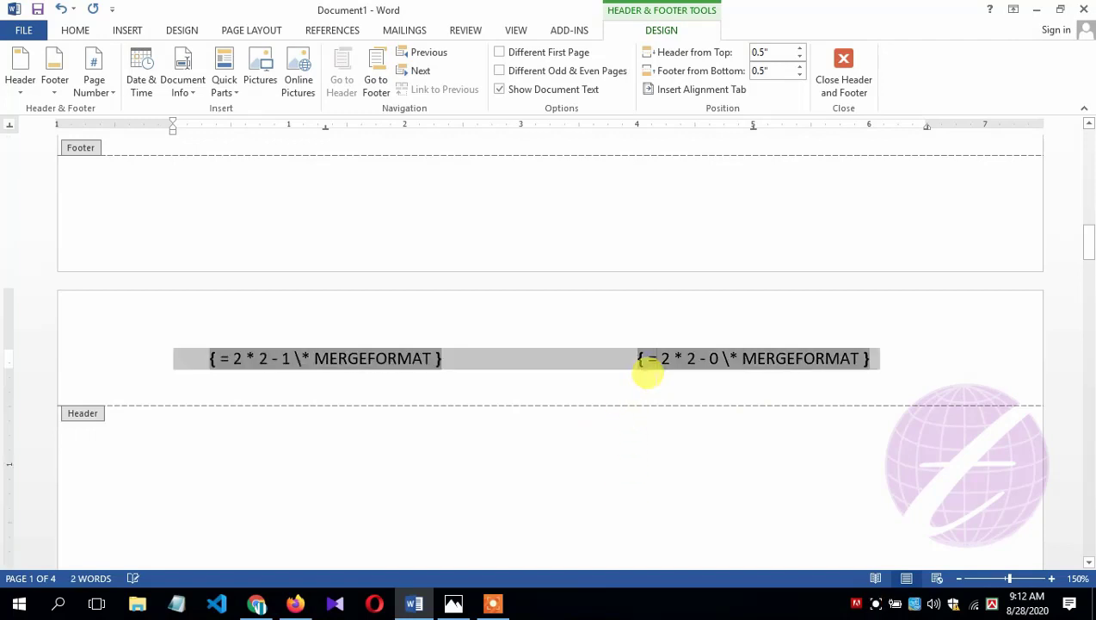
key("Delete")
Delete all page breaks to leave a single page, then reopen the empty header
double_click(559, 439)
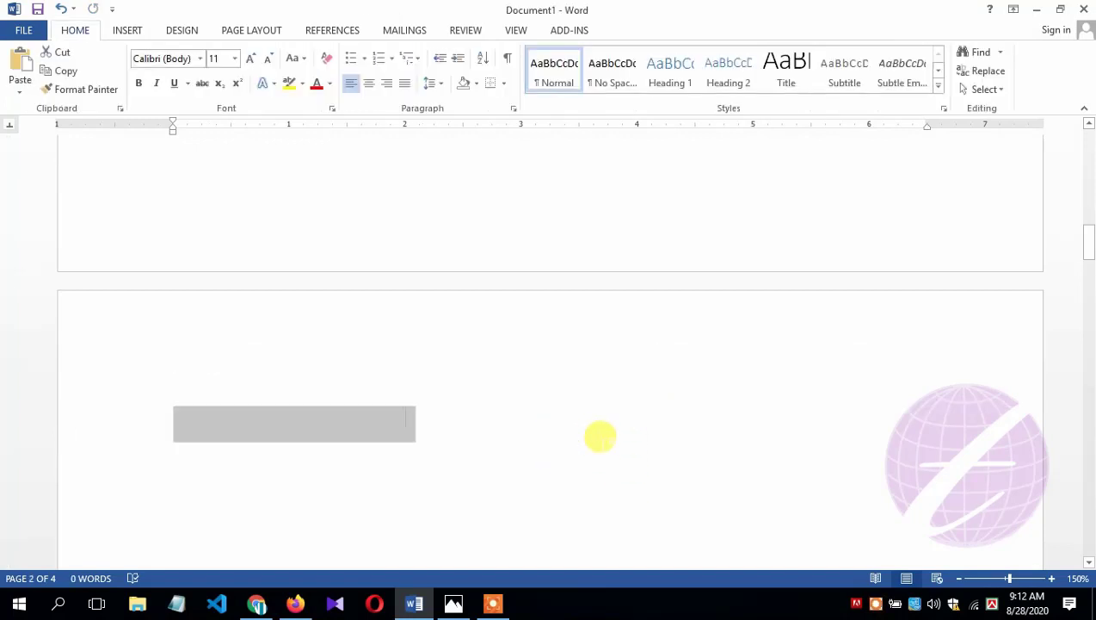
key("ctrl+a")
key("Delete")
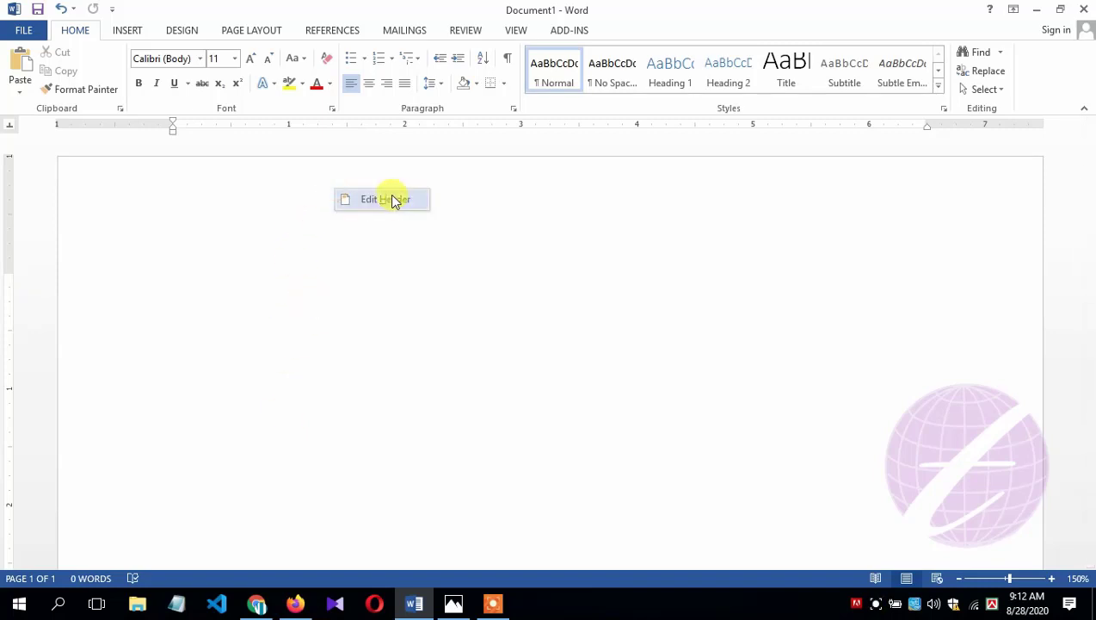
double_click(392, 195)
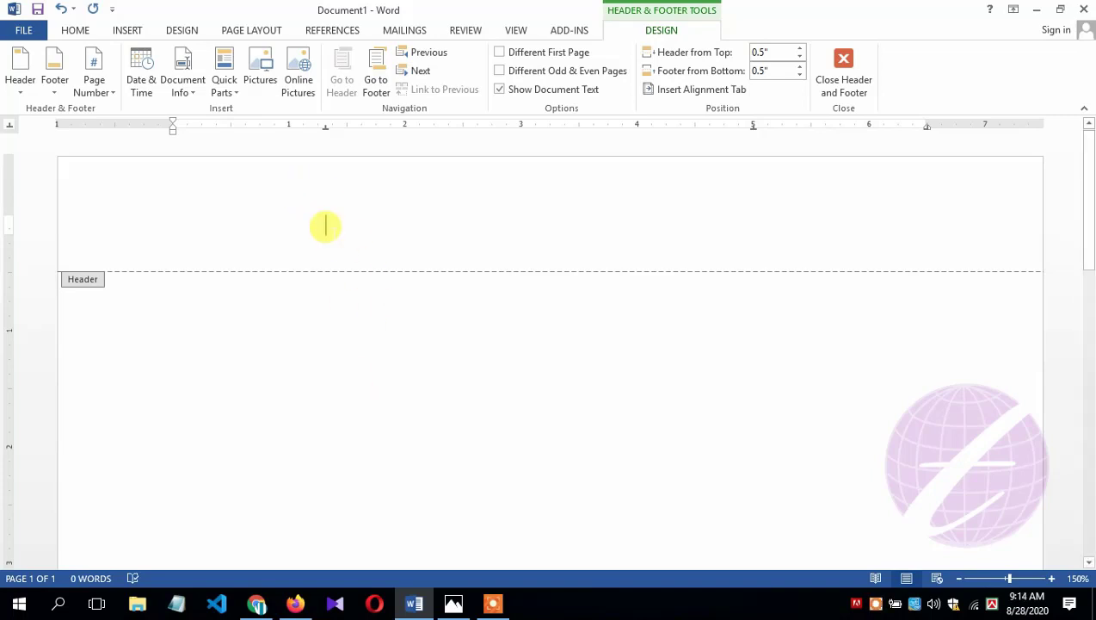
Build the nested field { = { PAGE } * 2 - 1 } with Ctrl+F9 and update it to show 1
key("ctrl+F9")
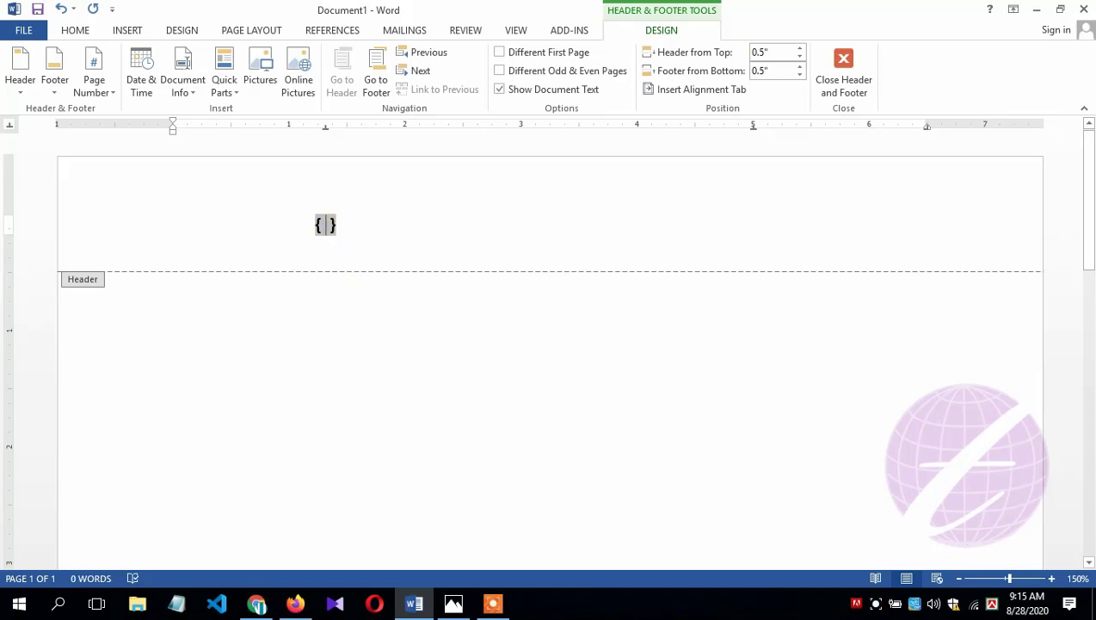
type("=")
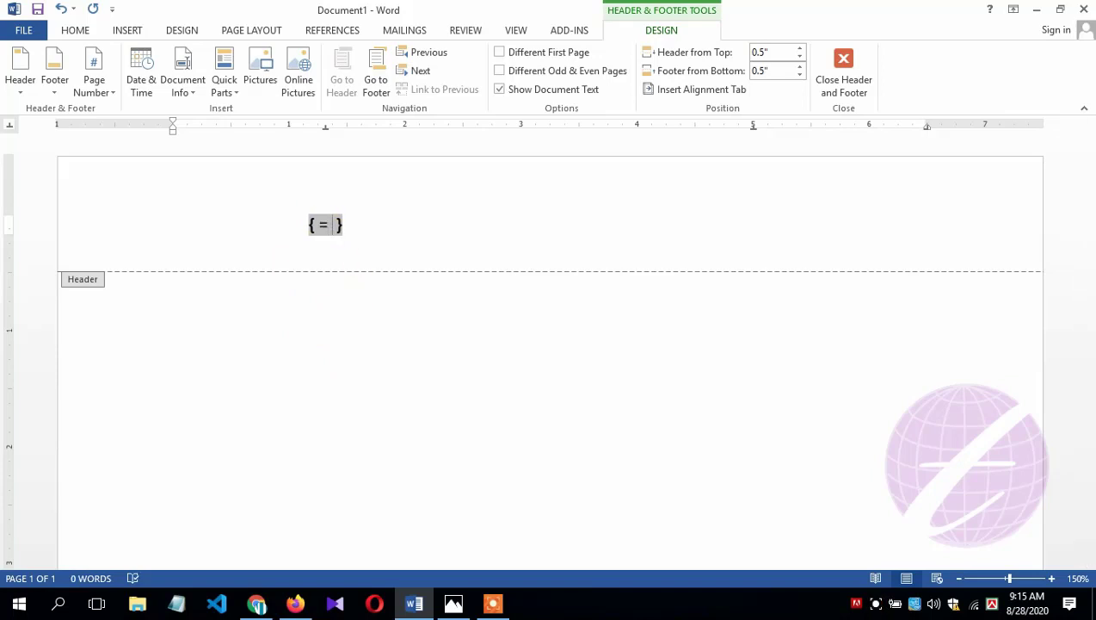
key("ctrl+F9")
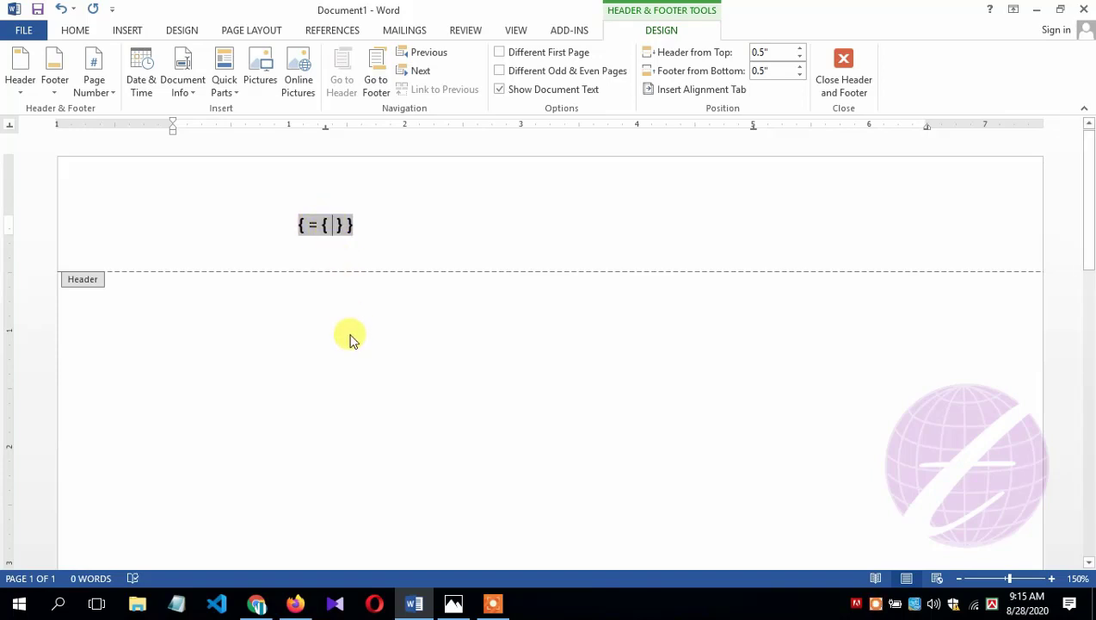
type("PAGE")
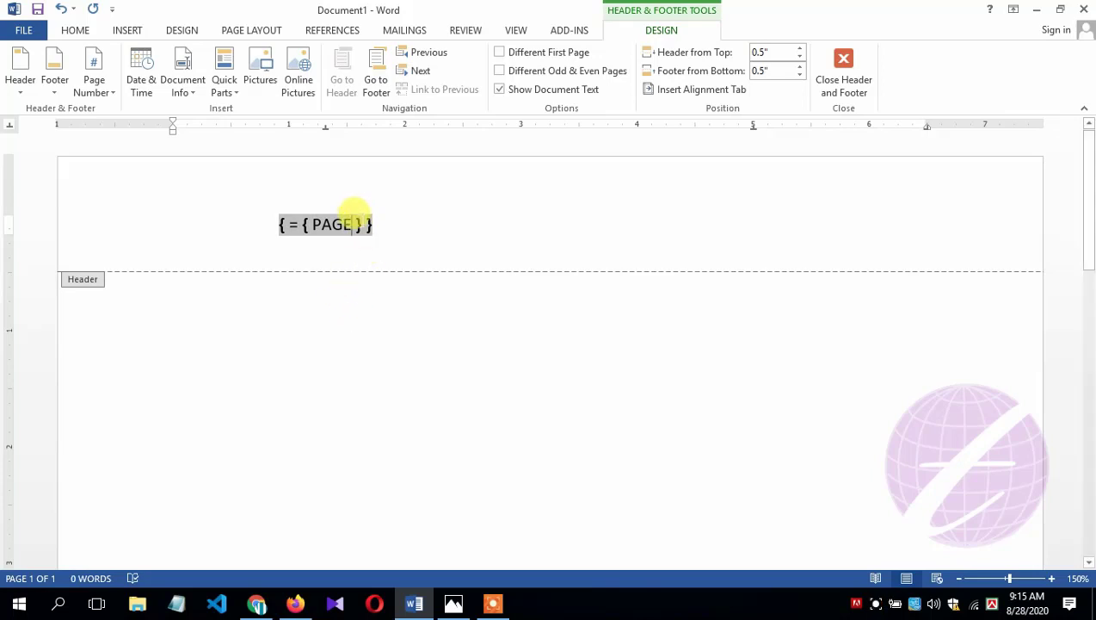
key("Right")
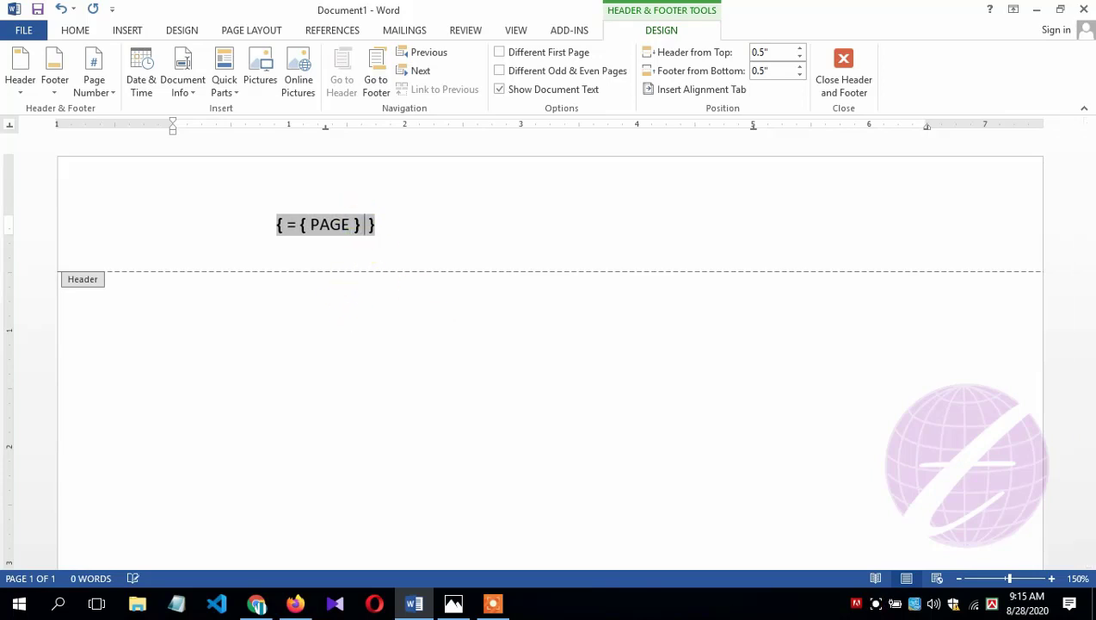
type("*")
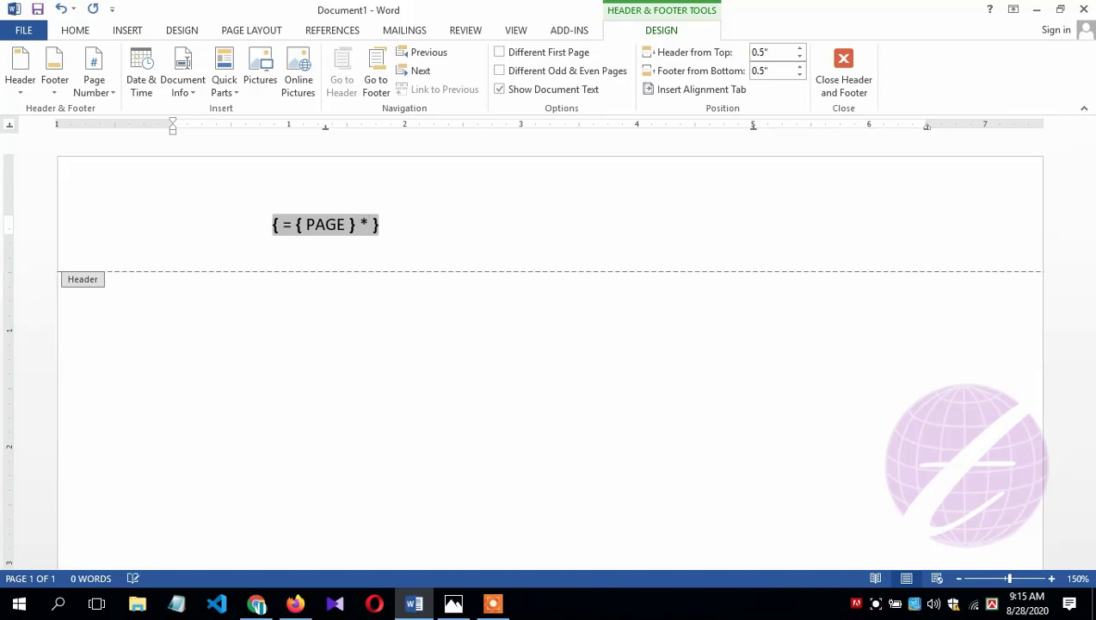
type(" 2")
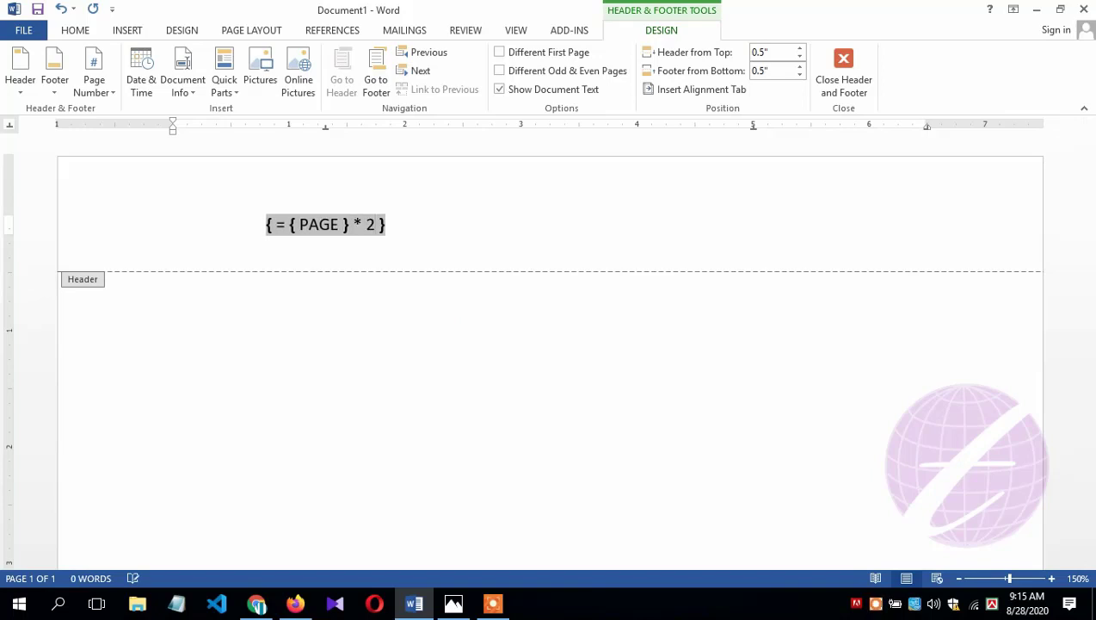
type(" -")
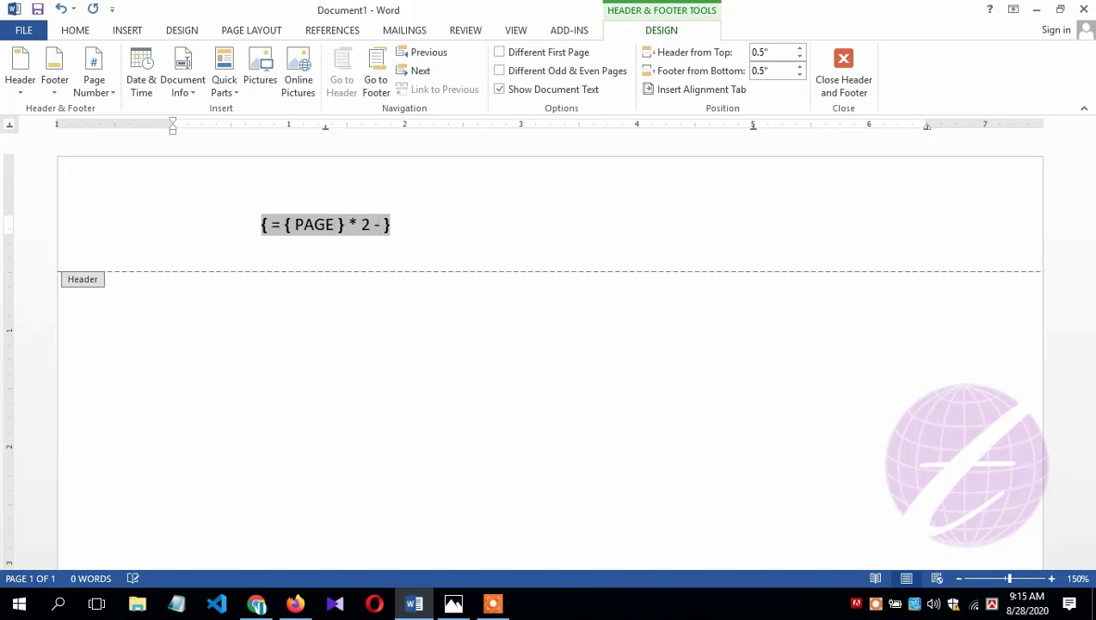
type(" 1")
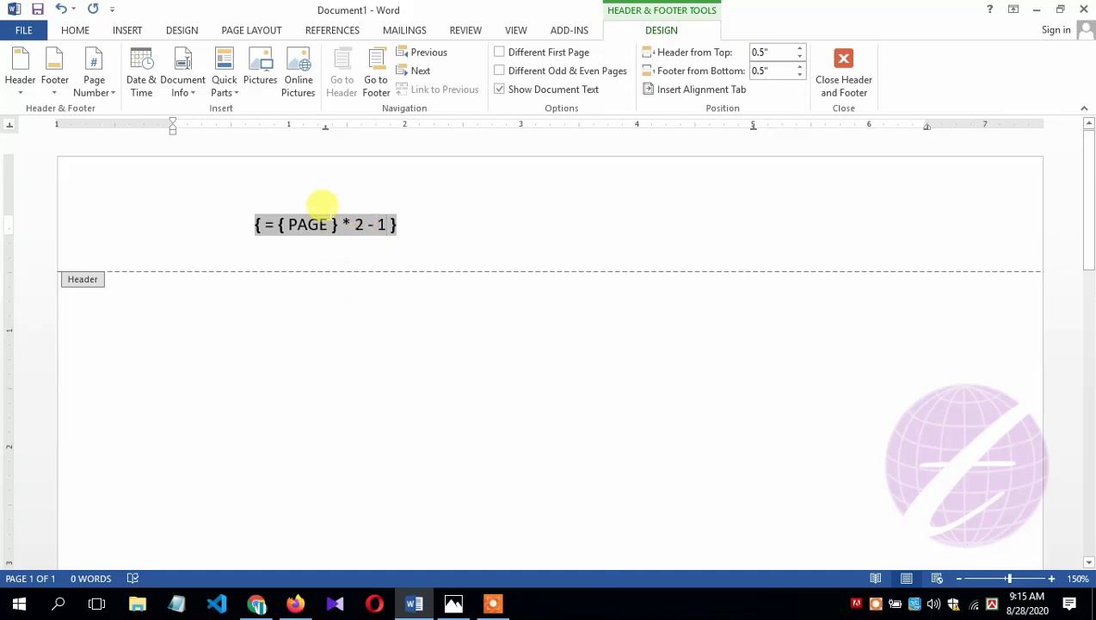
right_click(339, 225)
left_click(395, 324)
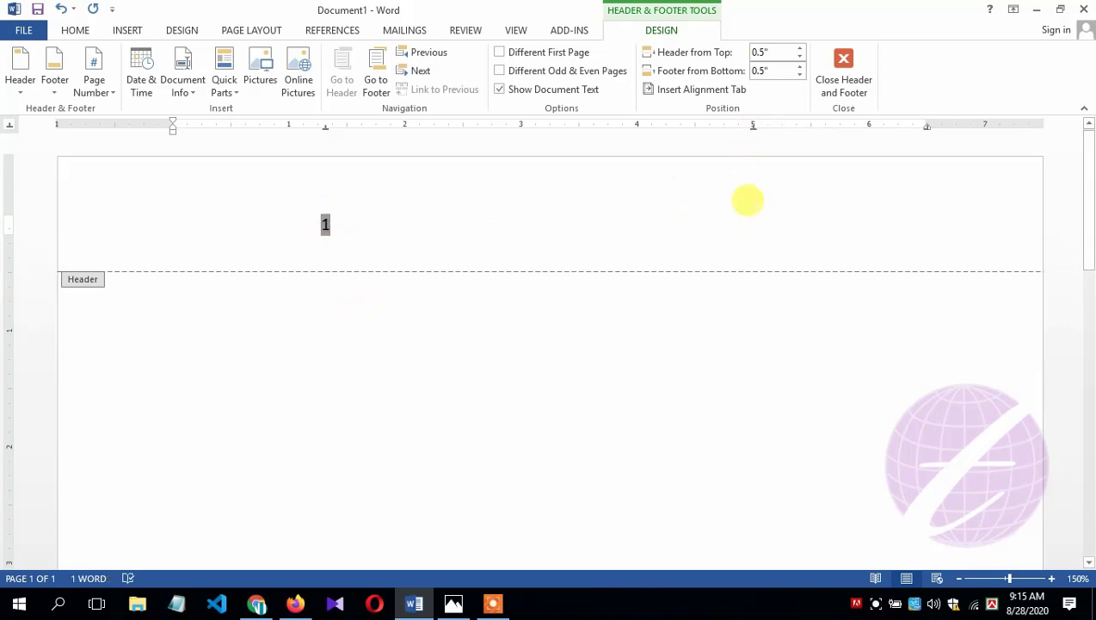
Paste a copy of the nested field at the right tab stop and show field codes with Alt+F9
left_click(754, 206)
left_click(754, 207)
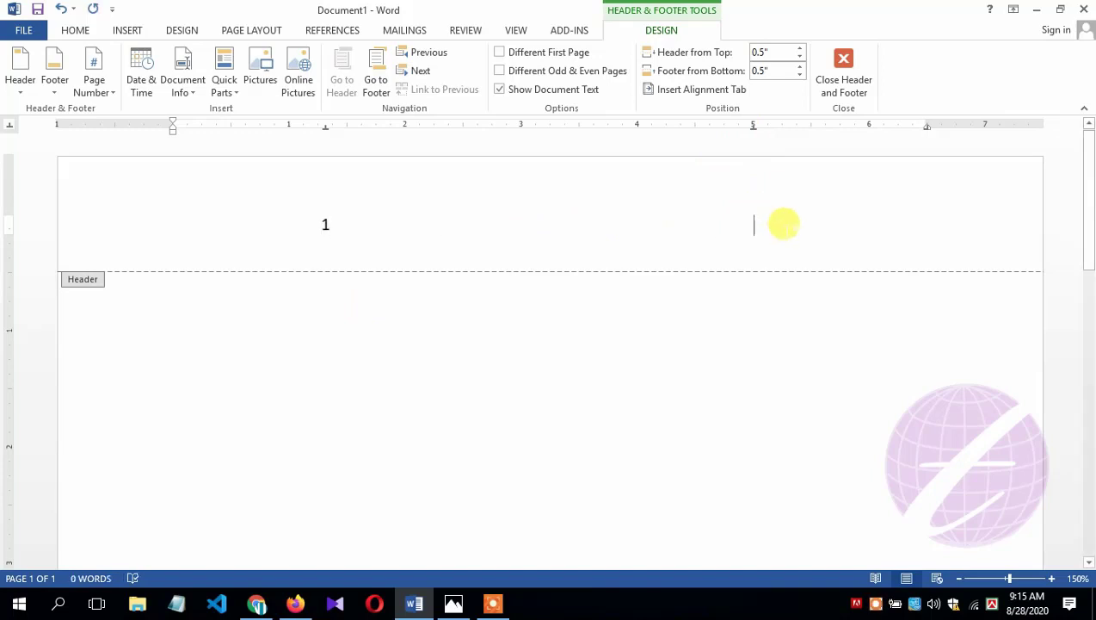
type("1")
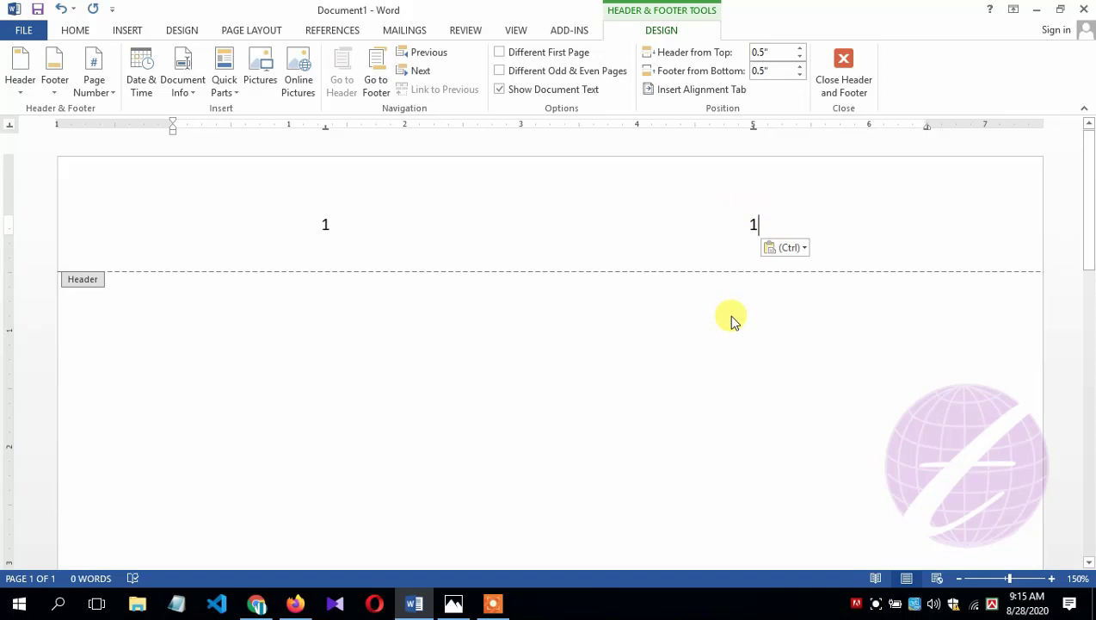
key("alt+F9")
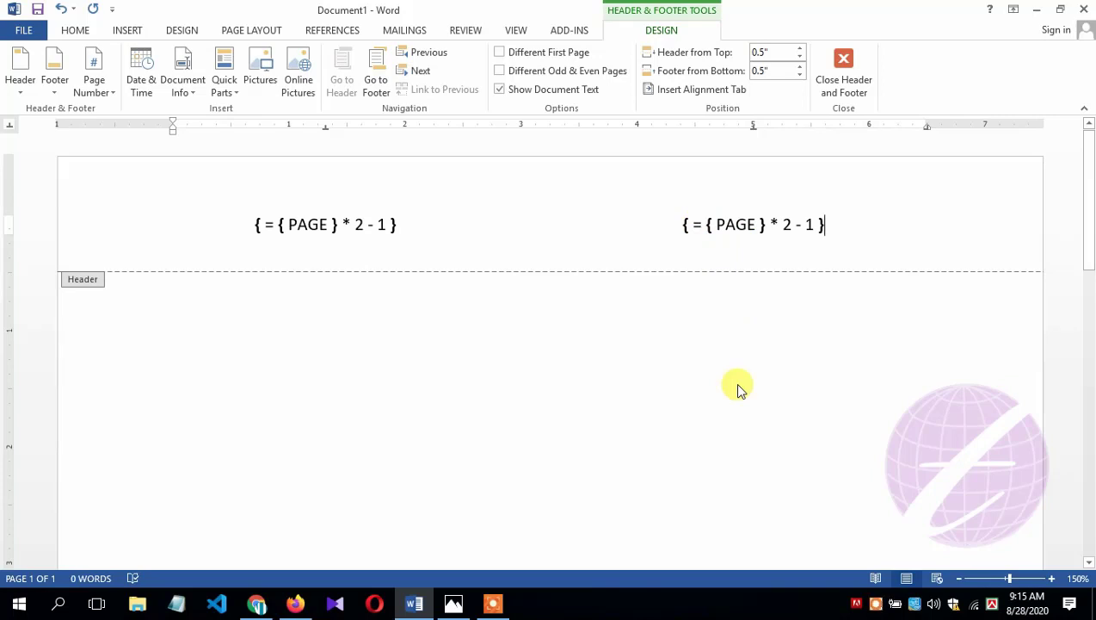
key("alt+F9")
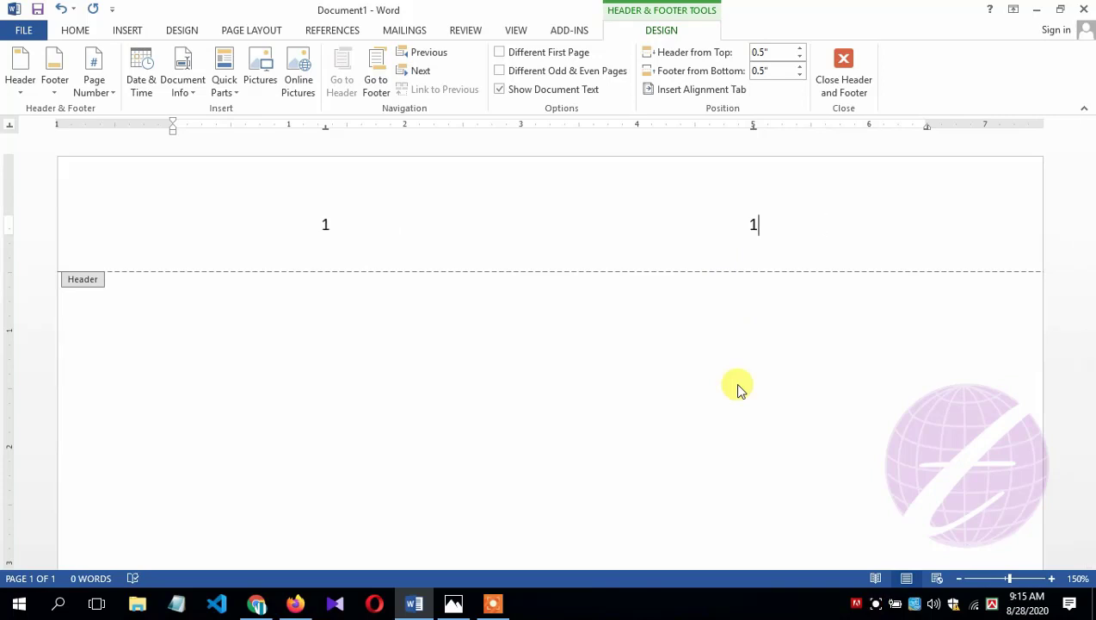
key("alt+F9")
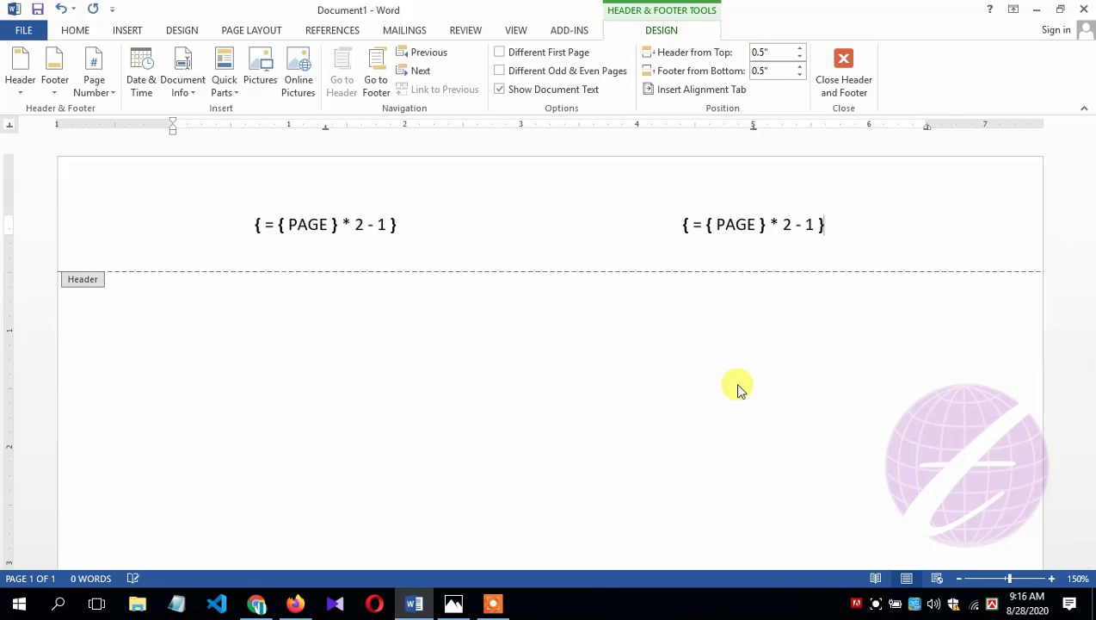
Change the right field's final 1 to 0, update it to show 2, and close the header
left_click(805, 224)
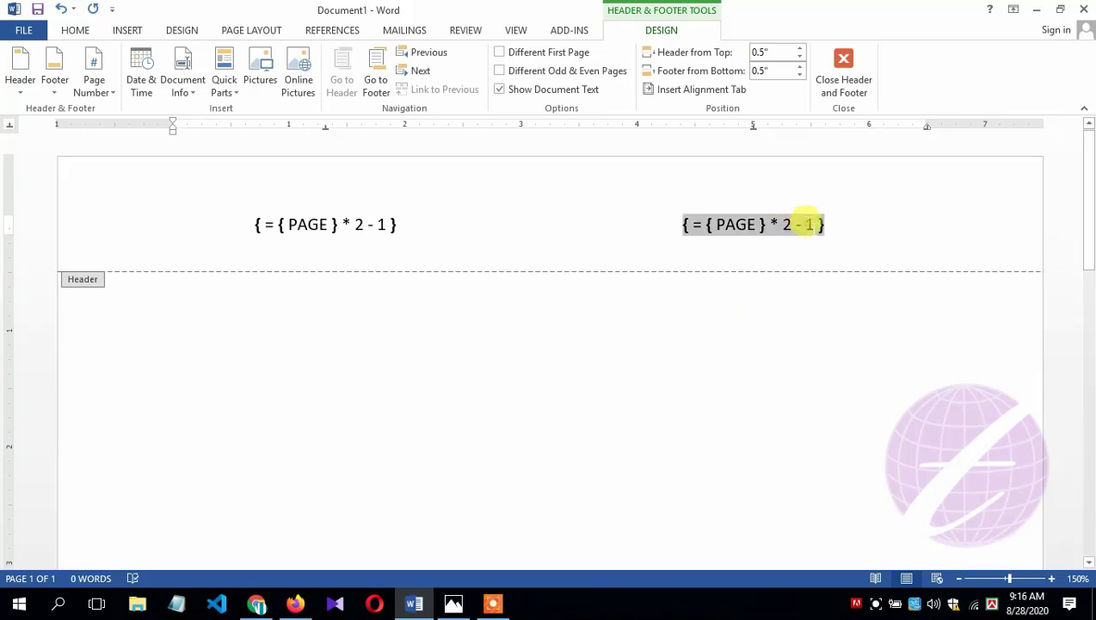
key("shift+Right")
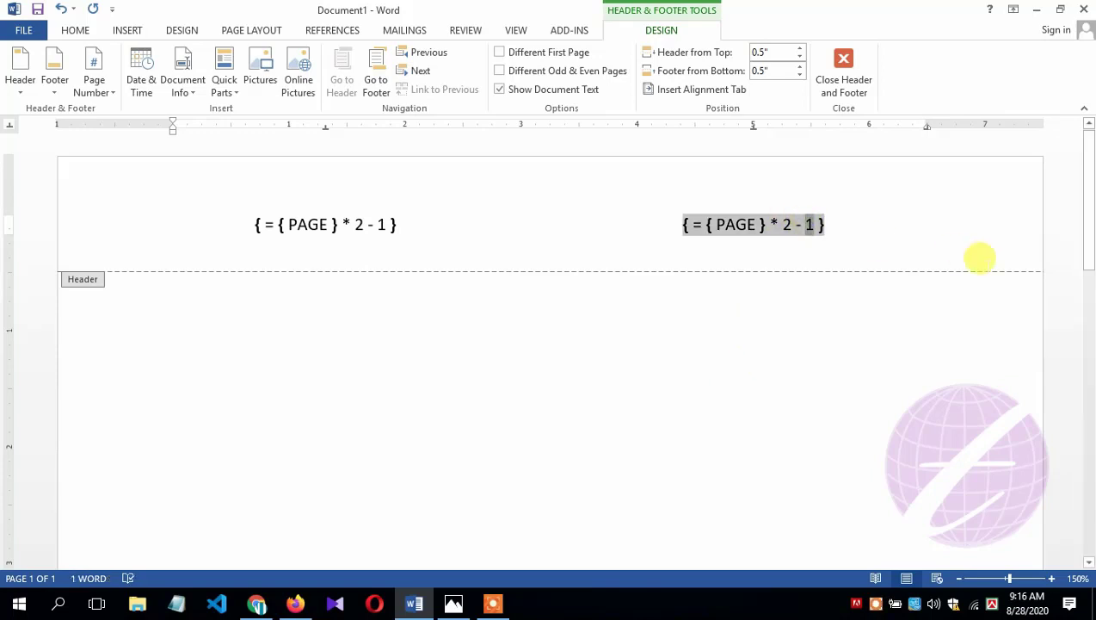
type("0")
right_click(773, 222)
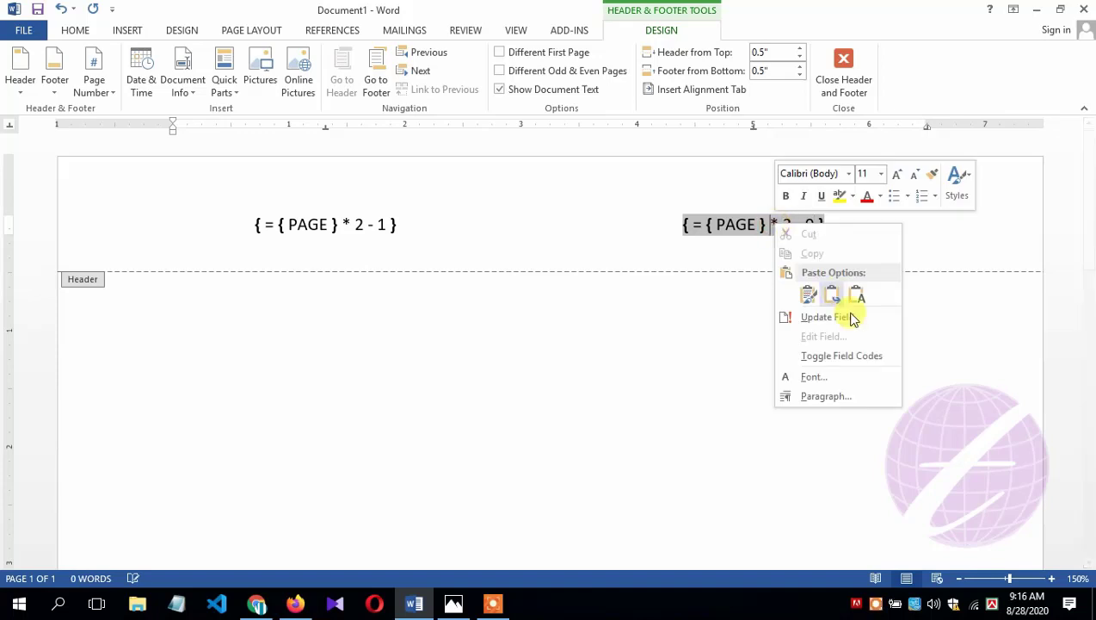
left_click(850, 317)
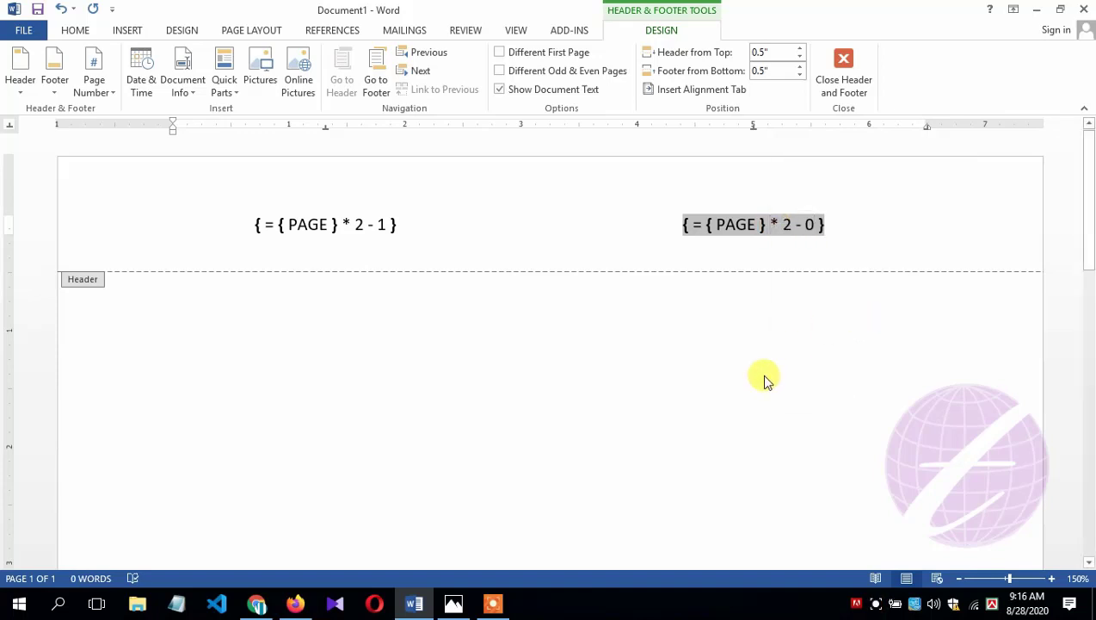
key("alt+F9")
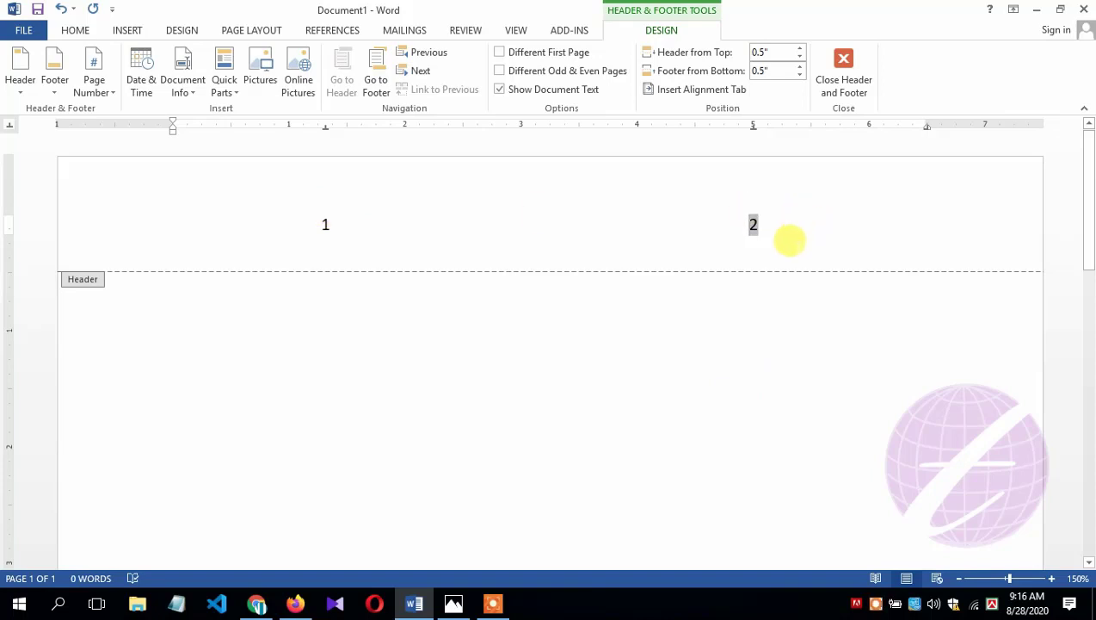
left_click(843, 76)
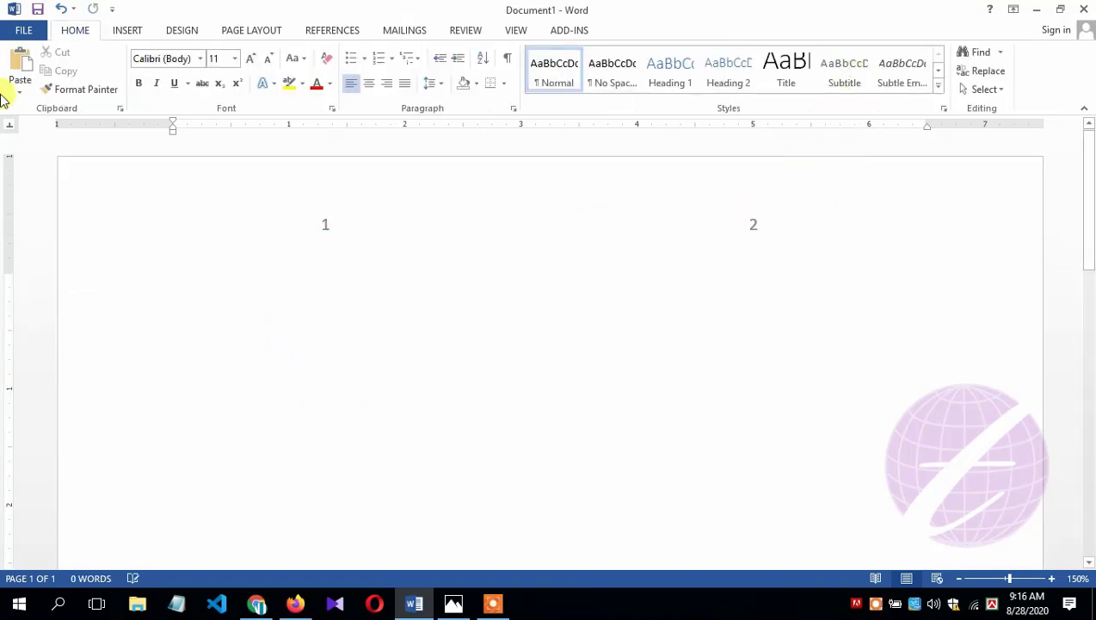
Insert page breaks to reach six pages, then check that headers number pairs through 11 12
left_click(125, 31)
left_click(44, 89)
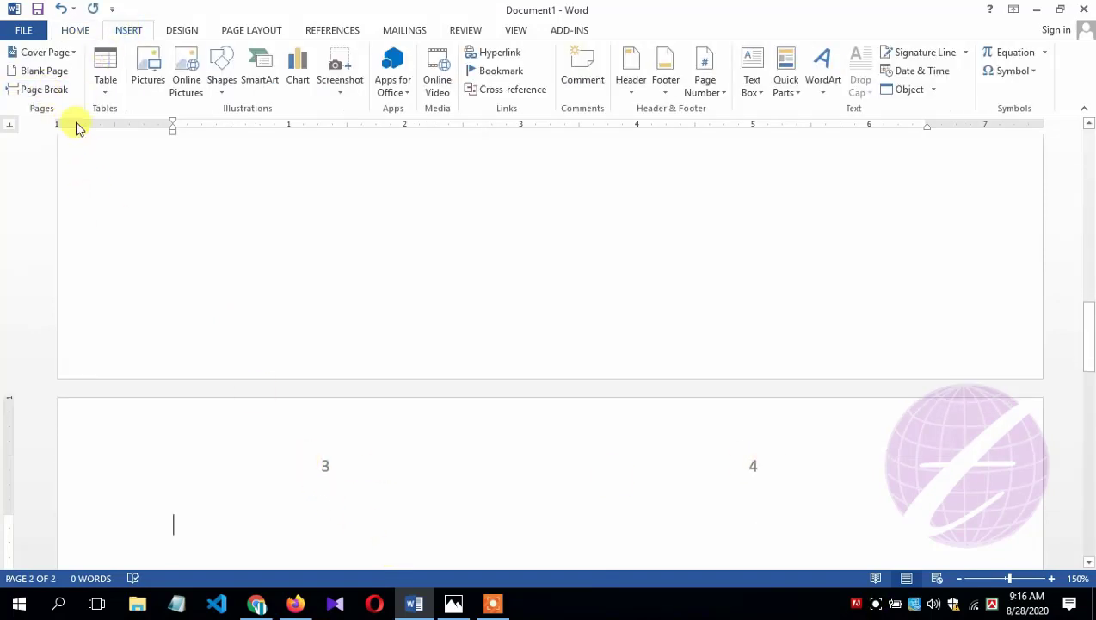
left_click(45, 89)
scroll(317, 490, "down", 5)
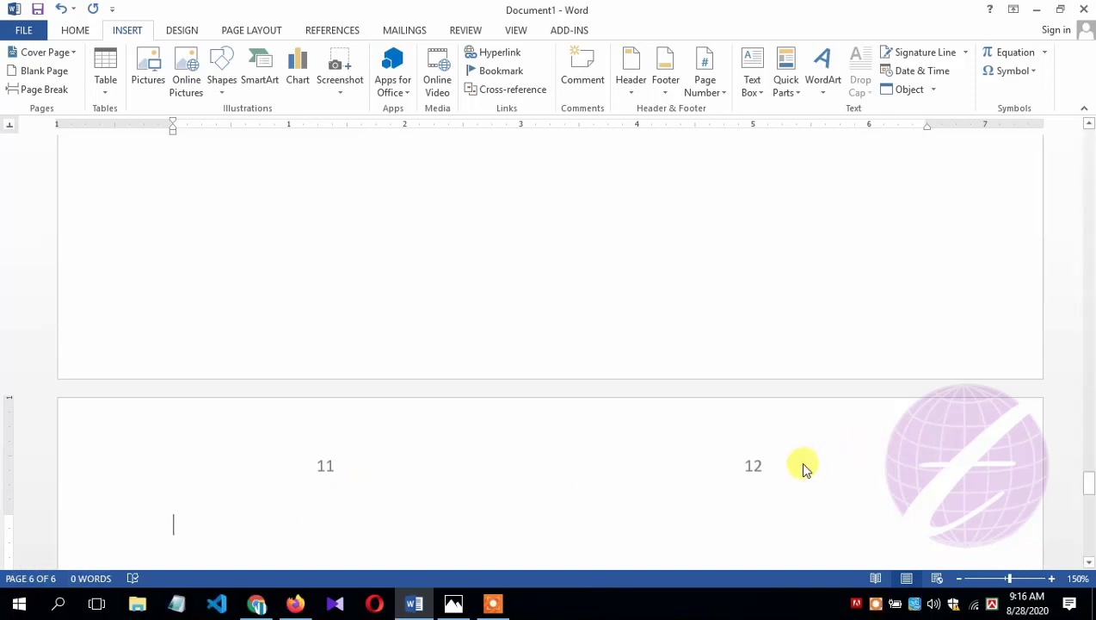
key("ctrl+Home")
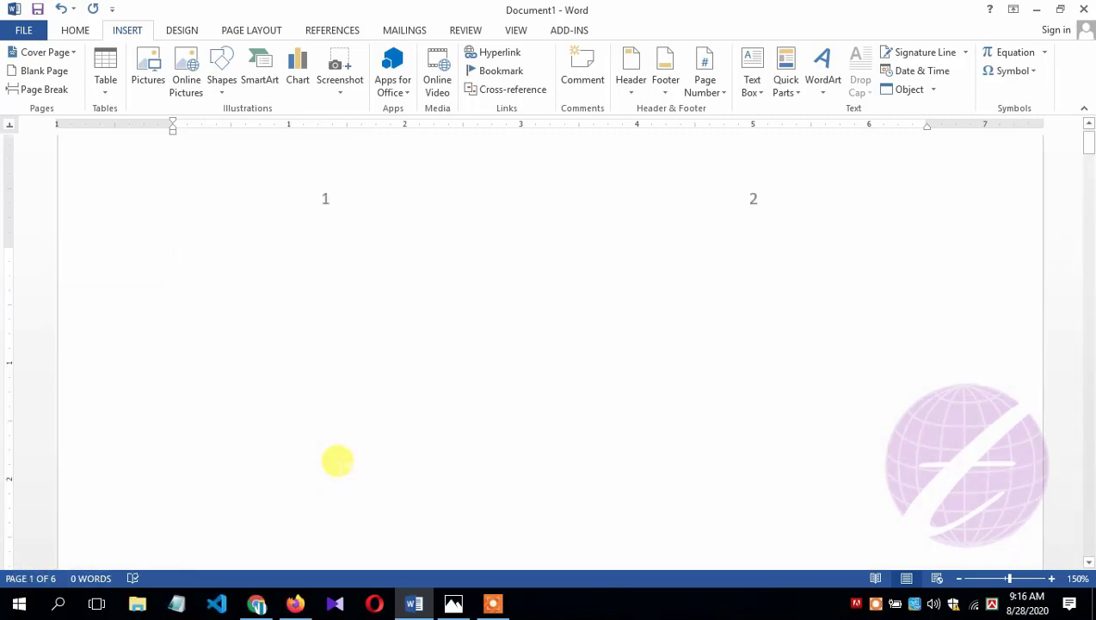
key("alt+F9")
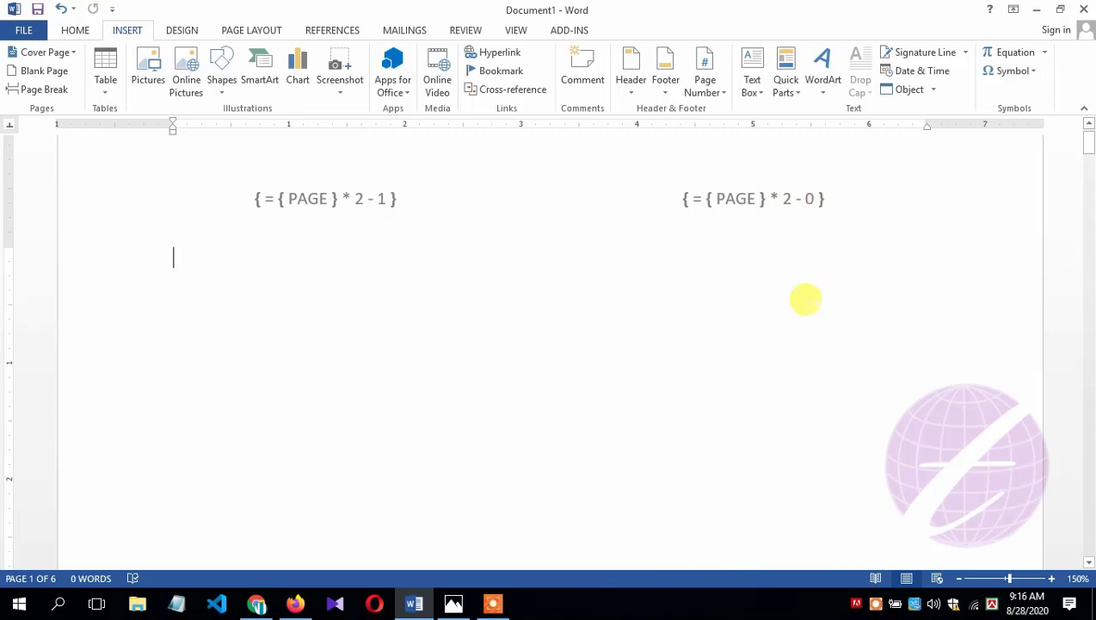
key("alt+F9")
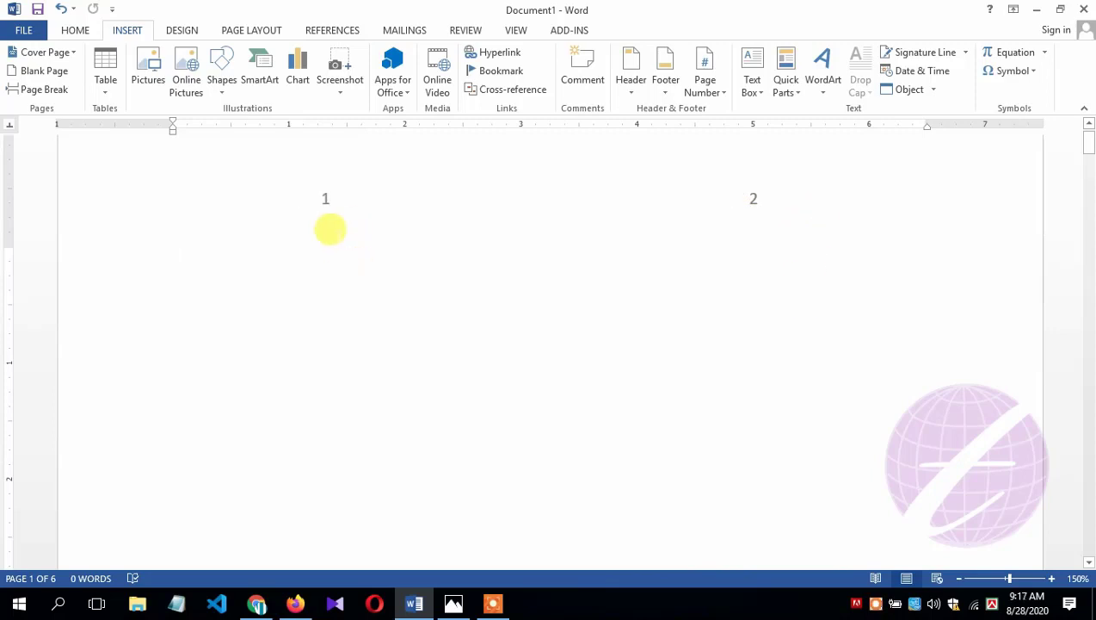